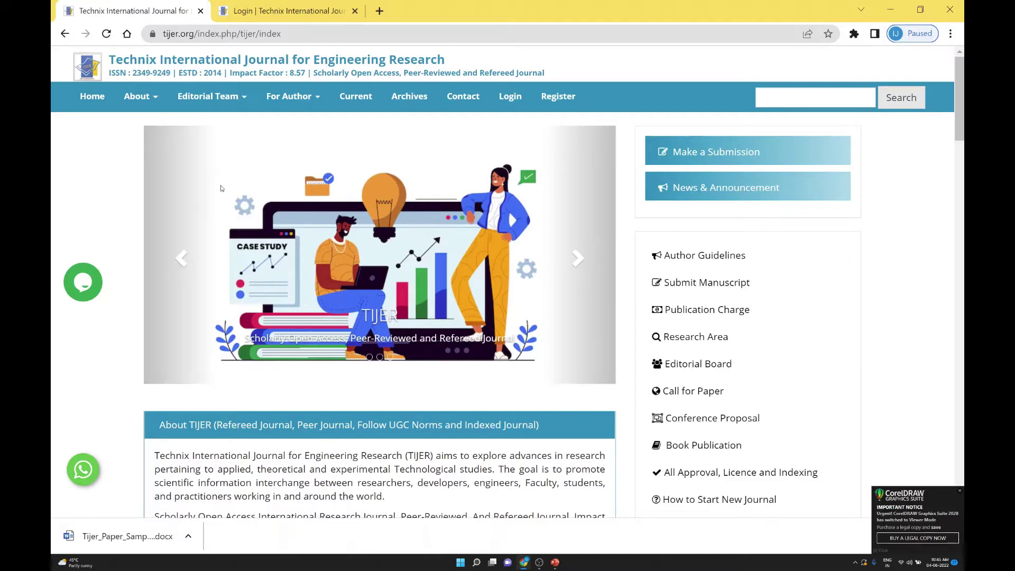
- Go from the TIJER home page to the journal's Login page
left_click(504, 97)
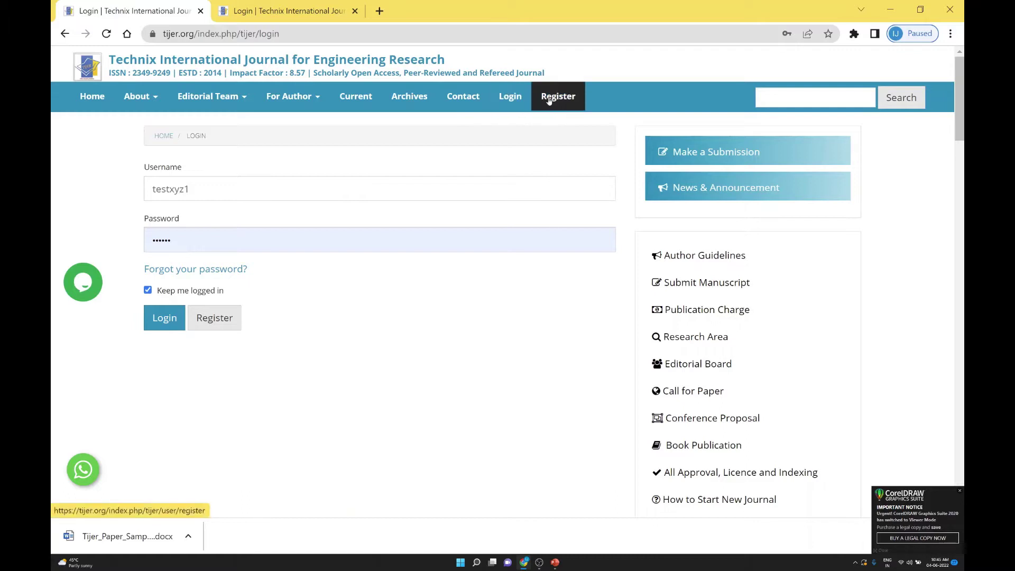
- Sign in with the prefilled account and start a New Submission
left_click(172, 320)
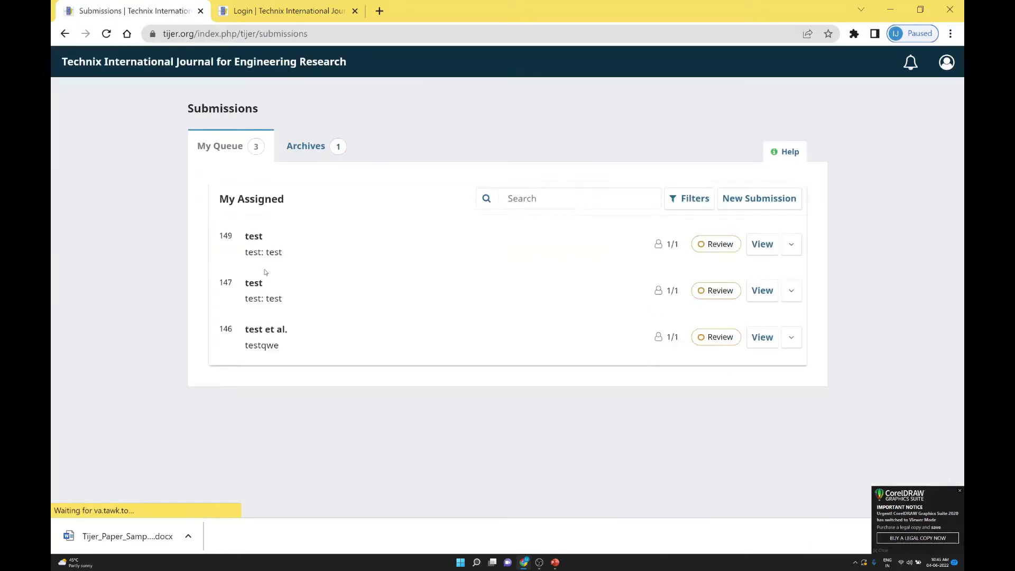
left_click(729, 199)
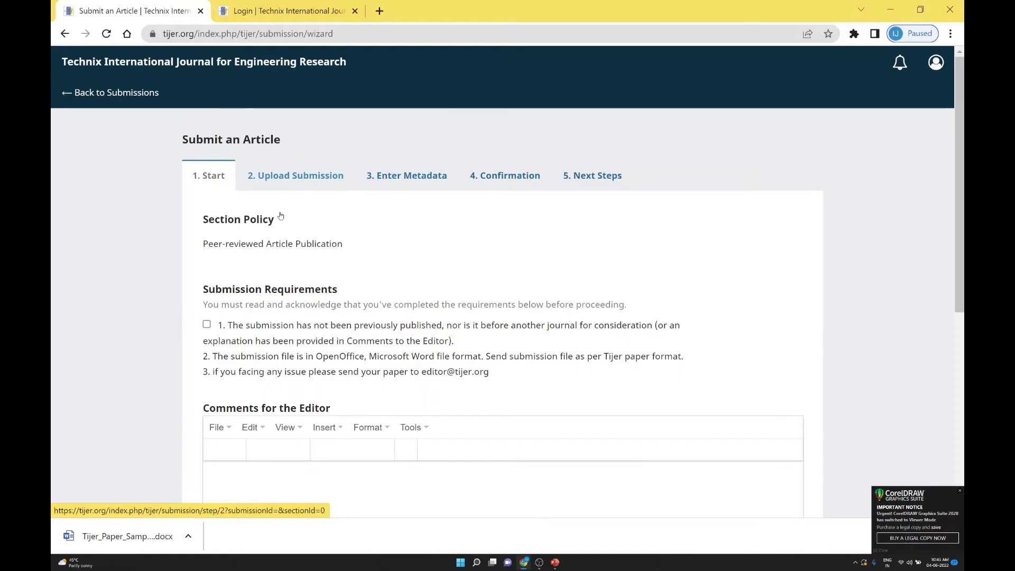
scroll(204, 241, "down", 5)
scroll(205, 233, "up", 2)
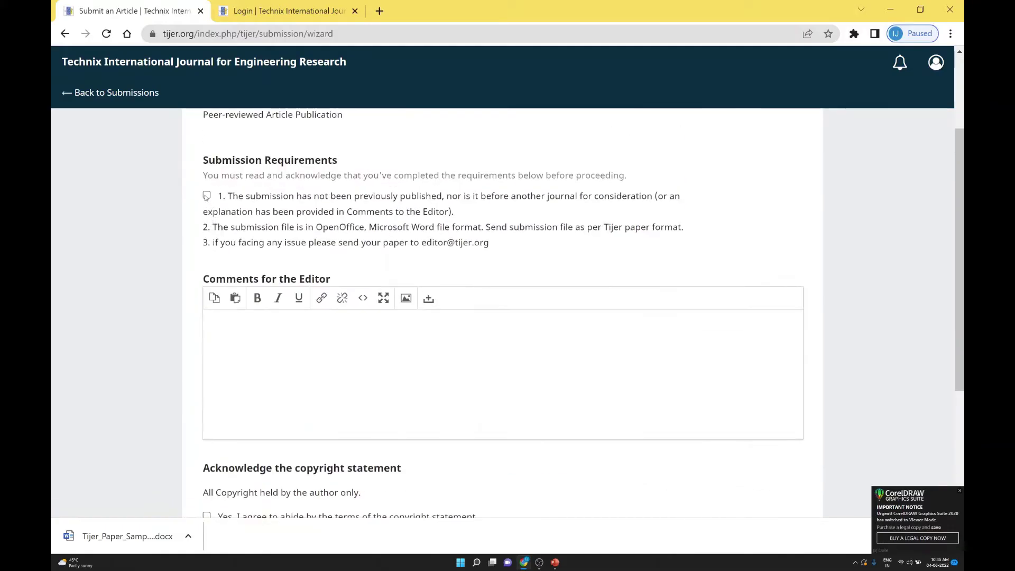
- Accept the requirement, add editor comment 'test', agree to copyright and privacy, and continue
left_click(204, 195)
scroll(272, 211, "down", 4)
left_click(270, 216)
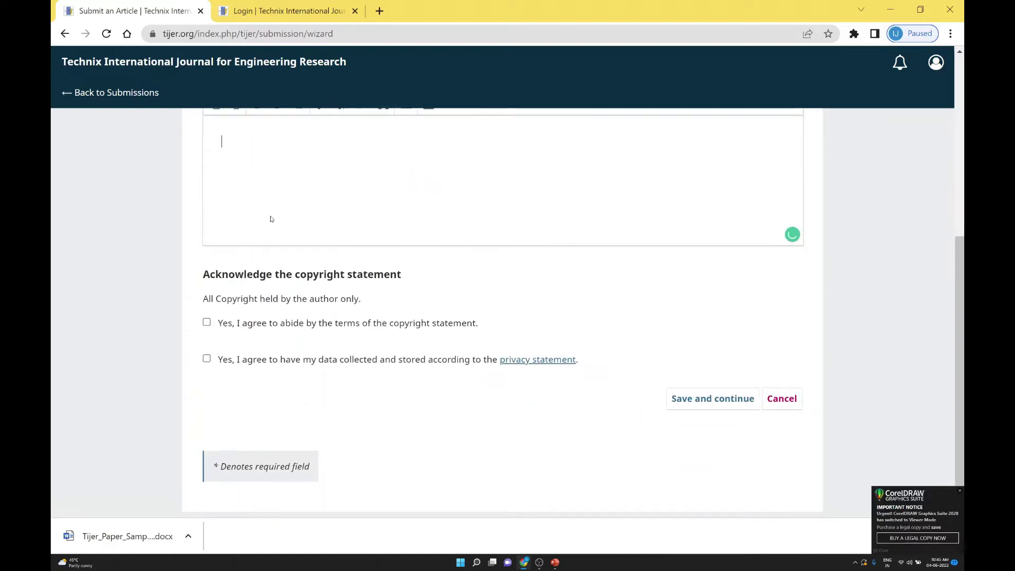
type("test")
scroll(264, 233, "down", 1)
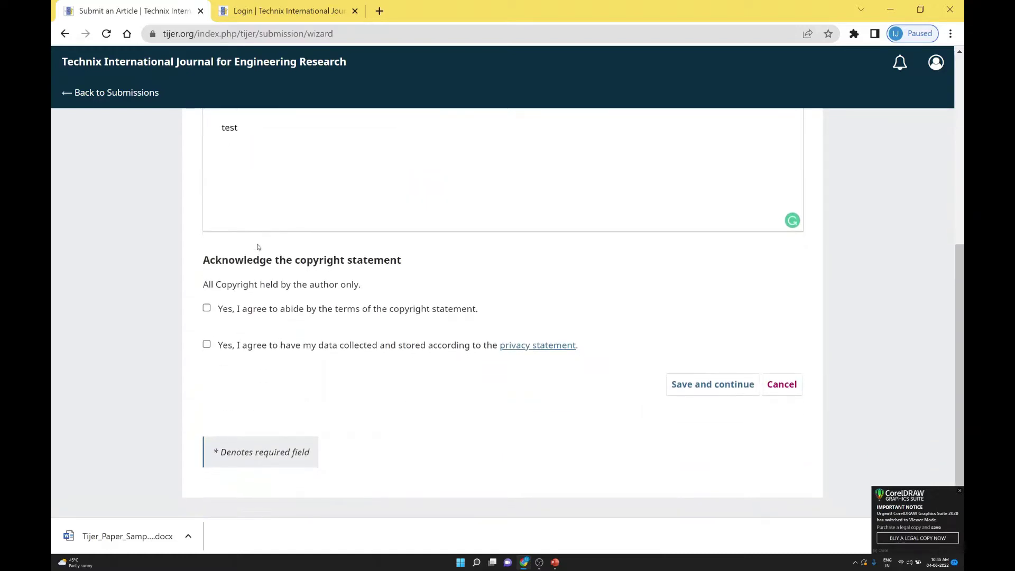
left_click(207, 308)
left_click(206, 346)
left_click(693, 385)
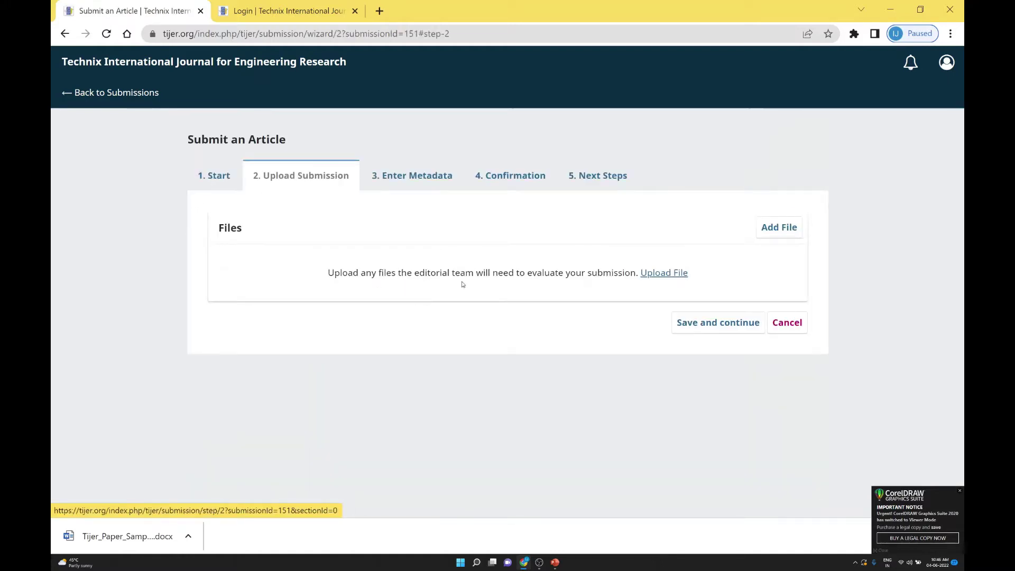
- Upload Tijer_Paper_Sample (5).docx from Downloads as the article text and continue
left_click(663, 273)
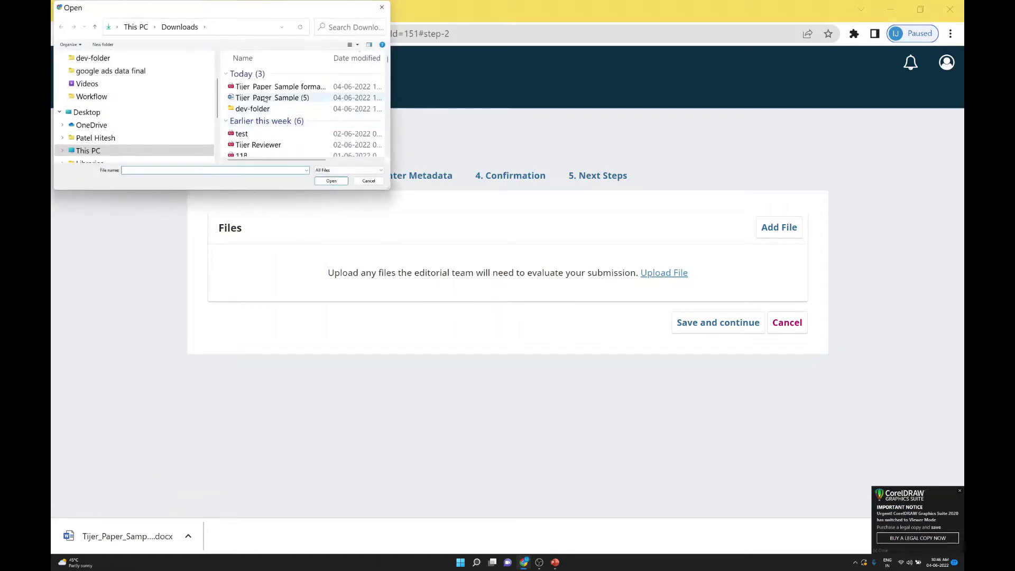
left_click(265, 99)
double_click(265, 98)
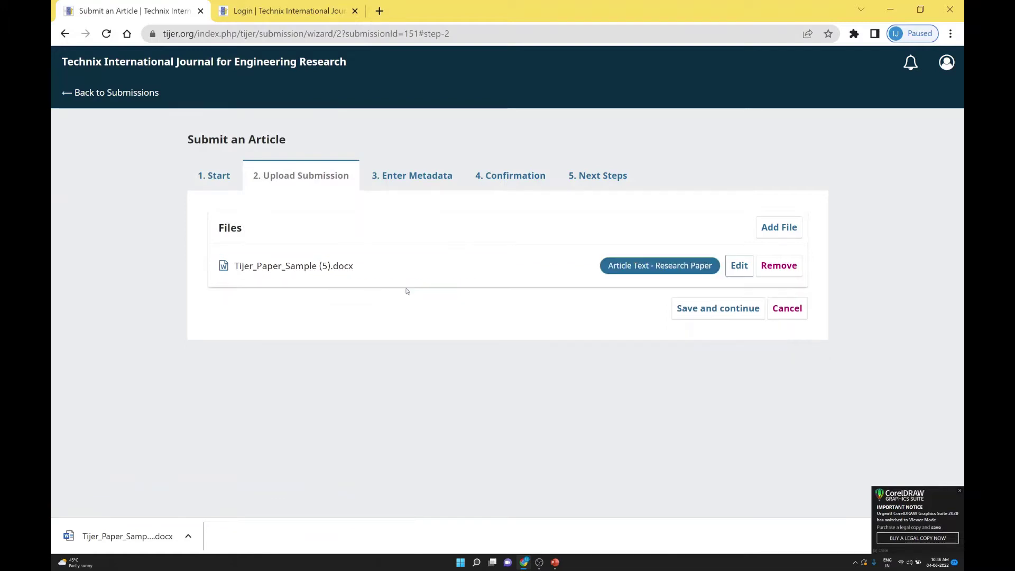
left_click(710, 319)
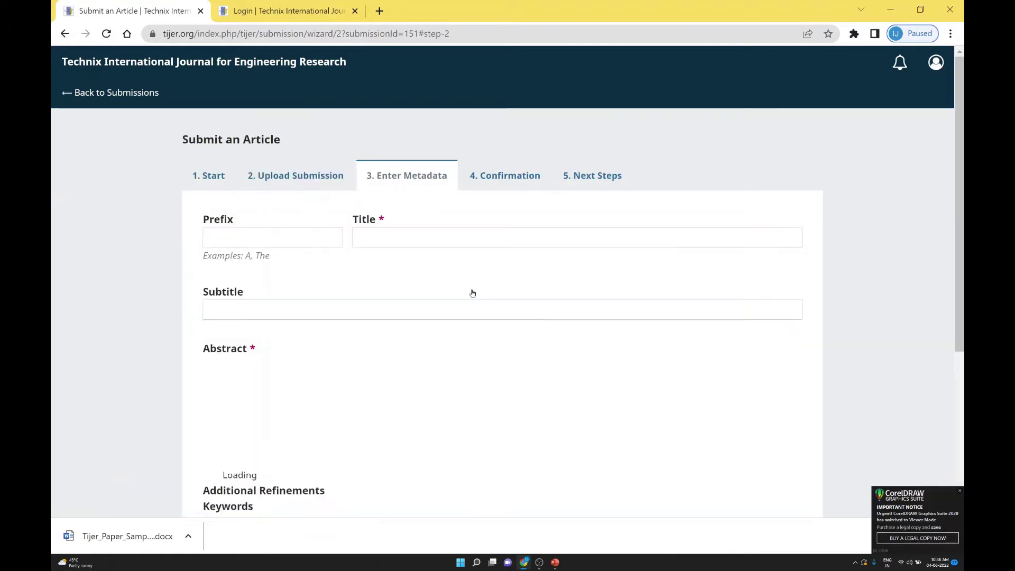
- Fill the Title, Subtitle and Abstract fields with 'test'
left_click(389, 237)
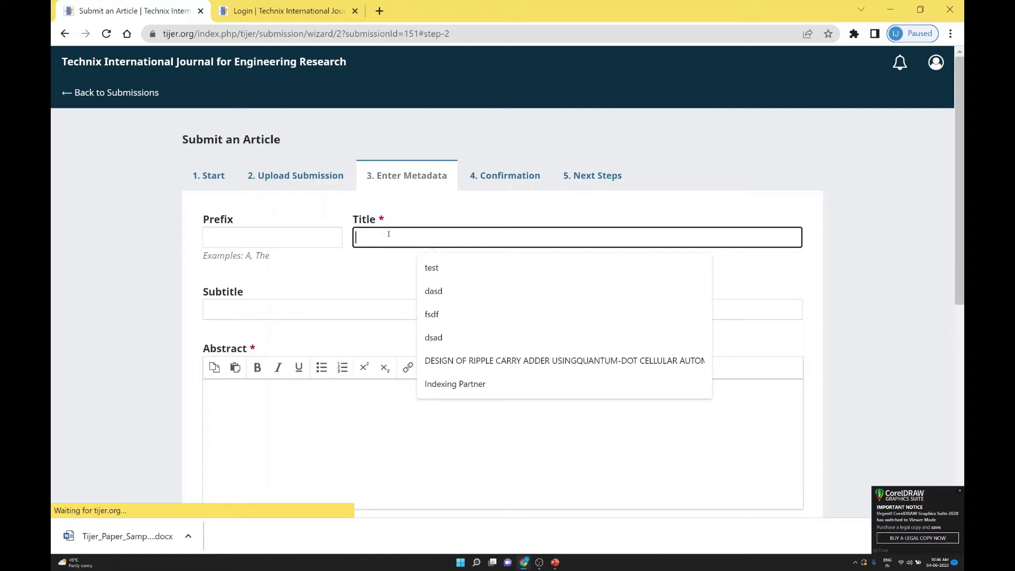
left_click(439, 266)
left_click(335, 300)
left_click(296, 340)
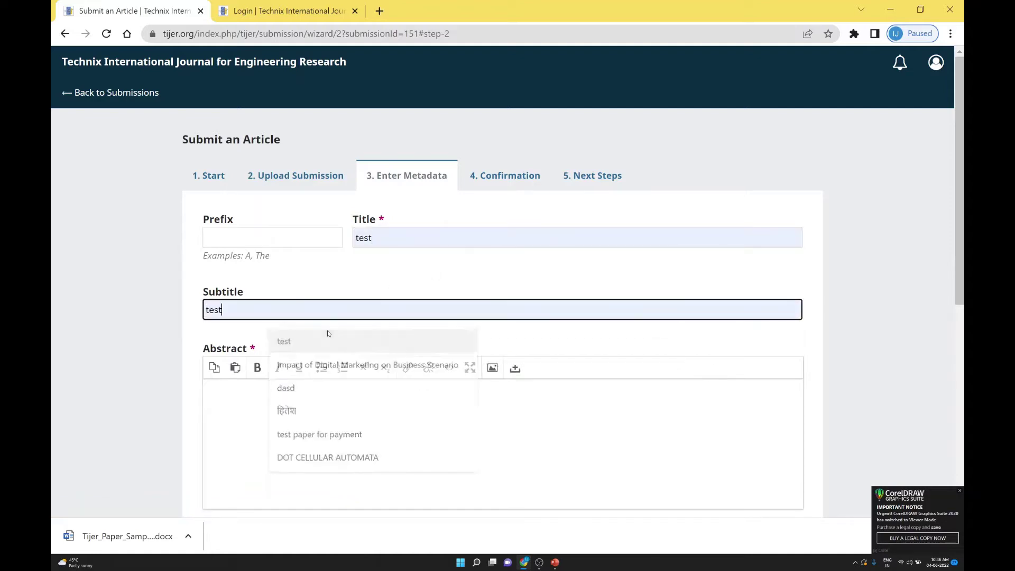
scroll(310, 294, "down", 2)
left_click(294, 305)
type("test")
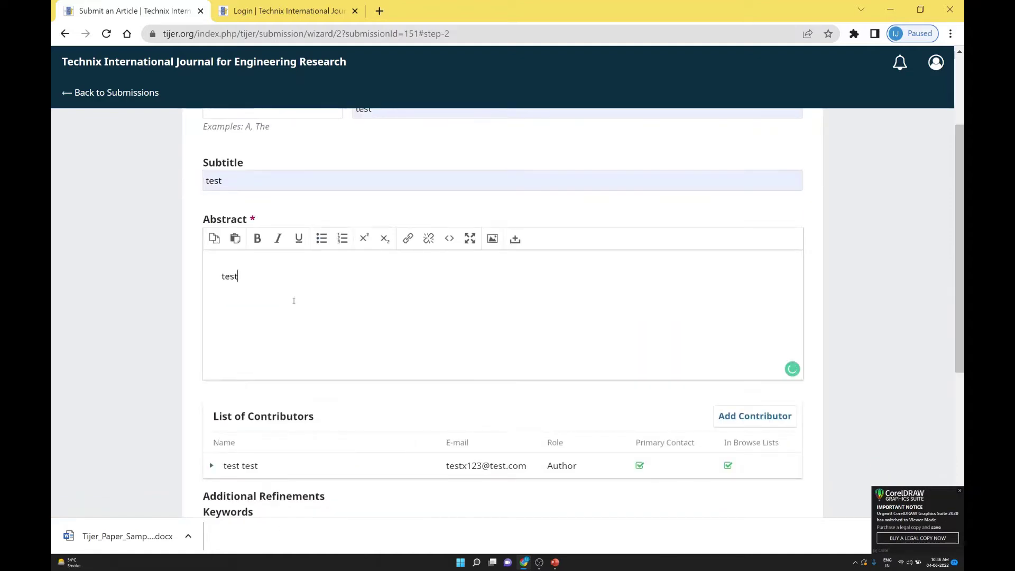
scroll(330, 287, "down", 3)
scroll(330, 287, "down", 2)
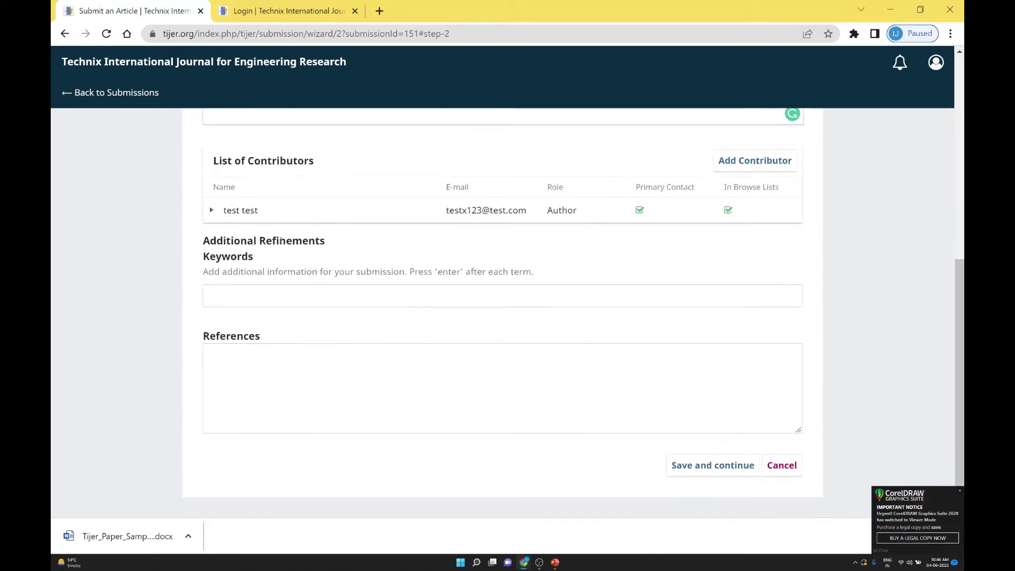
- Add a contributor with given name 'test 2' and the suggested e-mail address
left_click(720, 170)
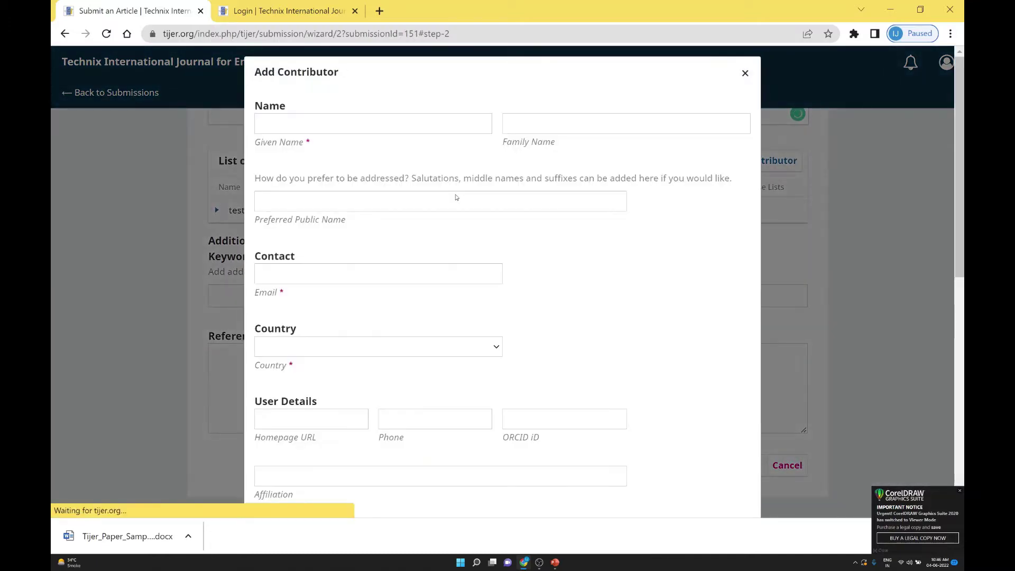
scroll(398, 211, "down", 7)
scroll(396, 222, "down", 5)
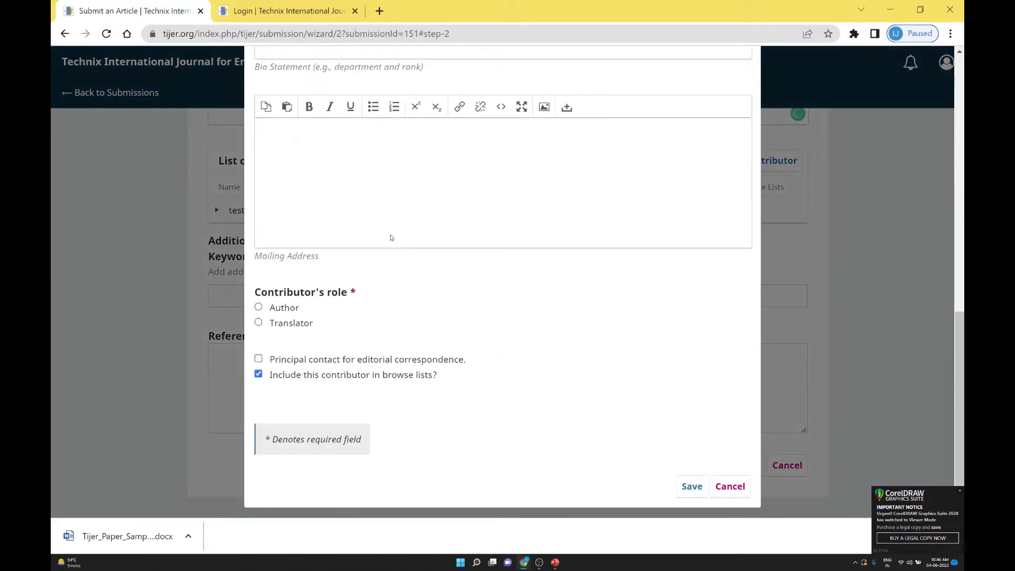
scroll(392, 236, "up", 10)
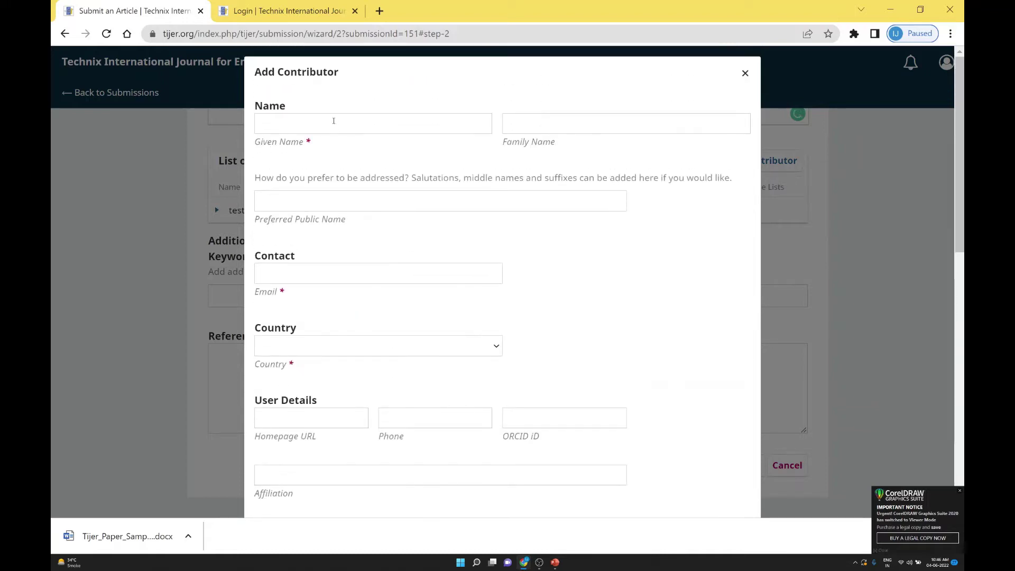
left_click(335, 121)
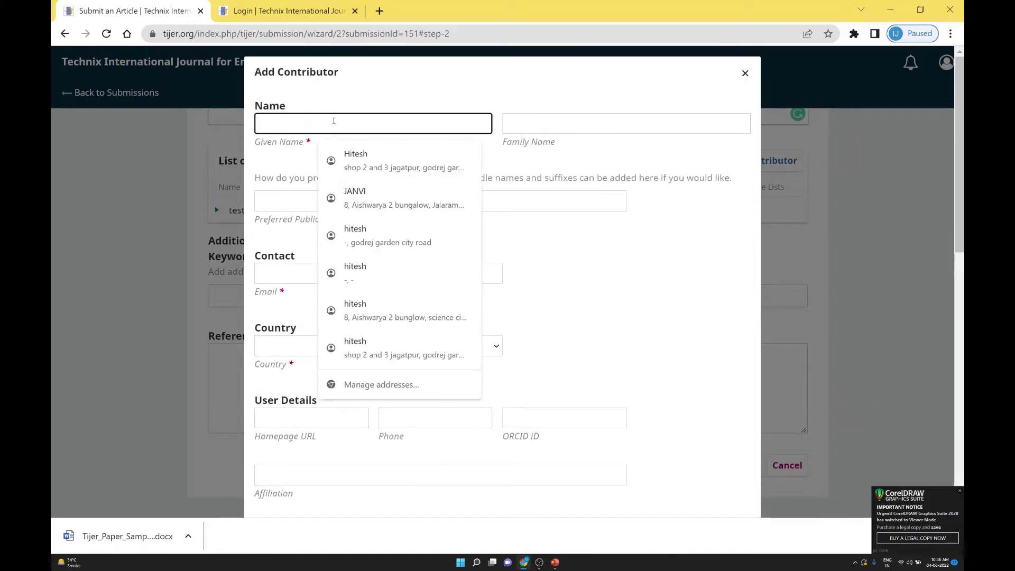
type("test")
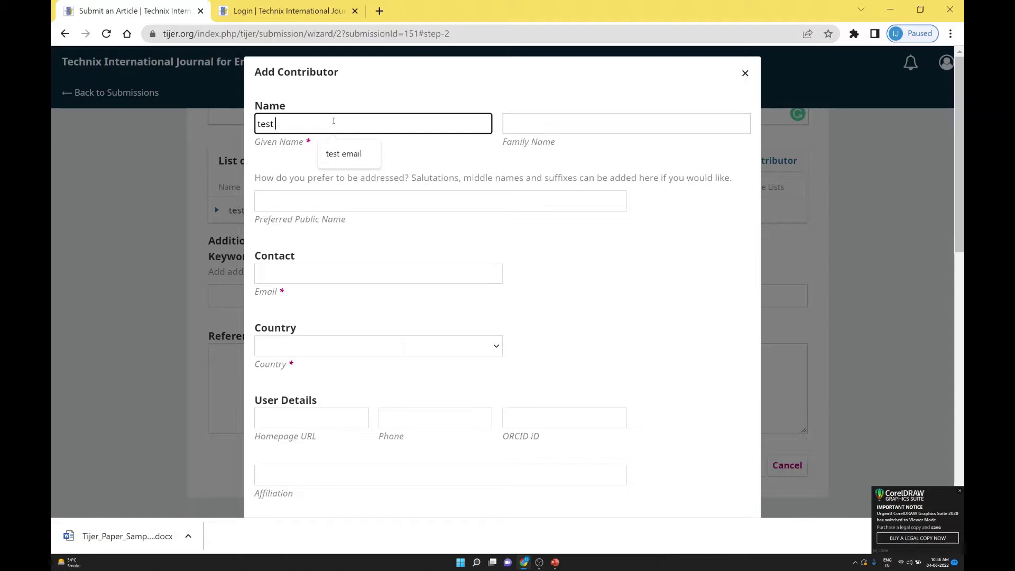
type(" 2")
scroll(311, 256, "down", 1)
left_click(305, 209)
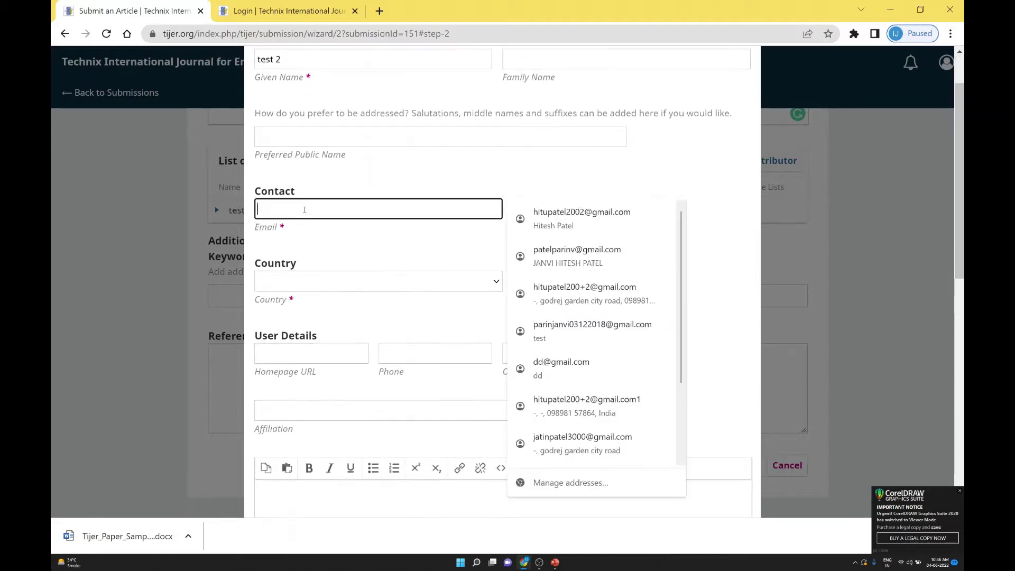
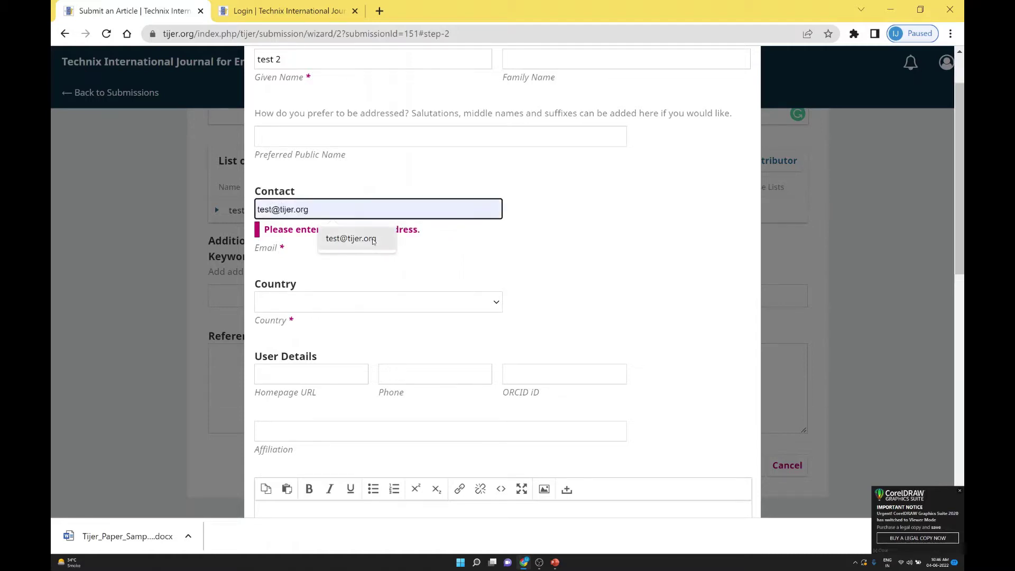
left_click(351, 238)
- Set the contributor's country to India, assign the Author role, and save
left_click(311, 286)
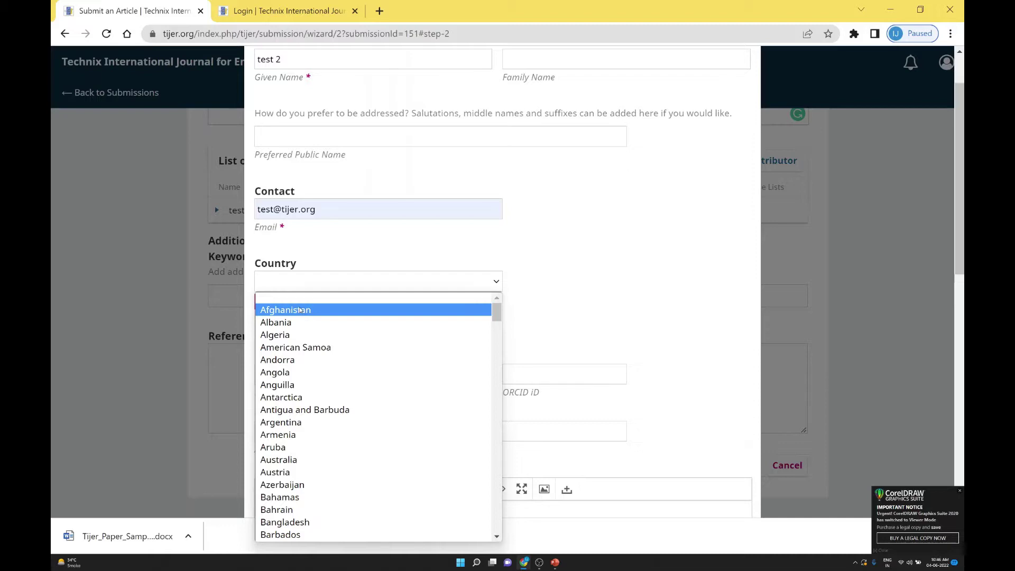
key("i")
key("Down")
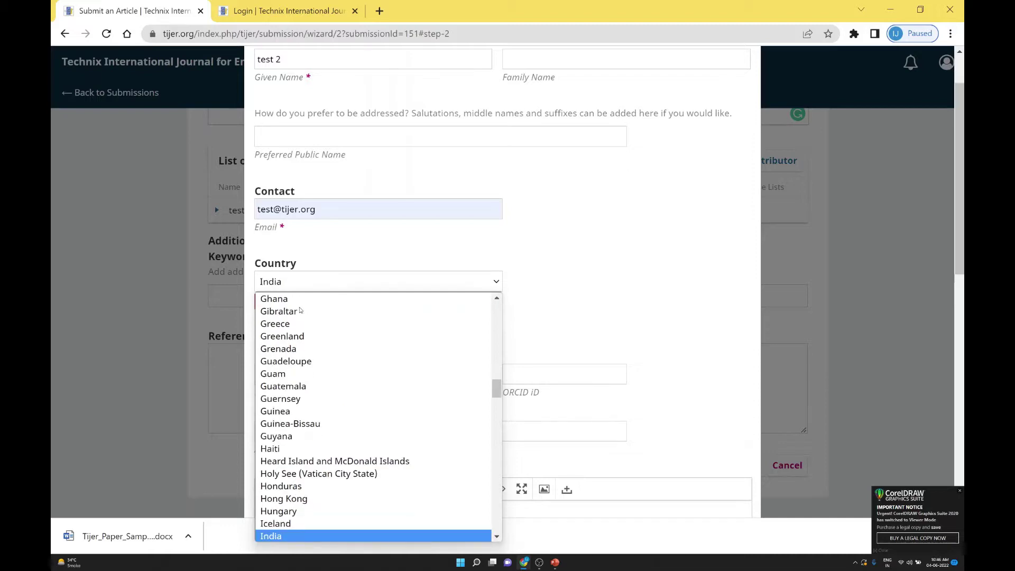
key("Return")
scroll(305, 297, "down", 2)
scroll(305, 292, "down", 3)
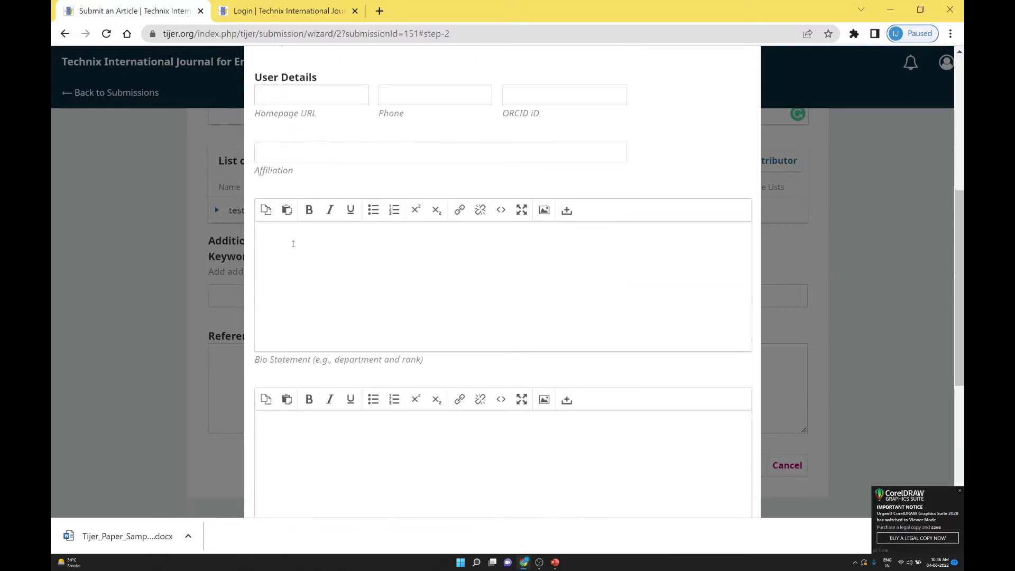
left_click(315, 267)
scroll(316, 269, "down", 1)
scroll(316, 270, "down", 3)
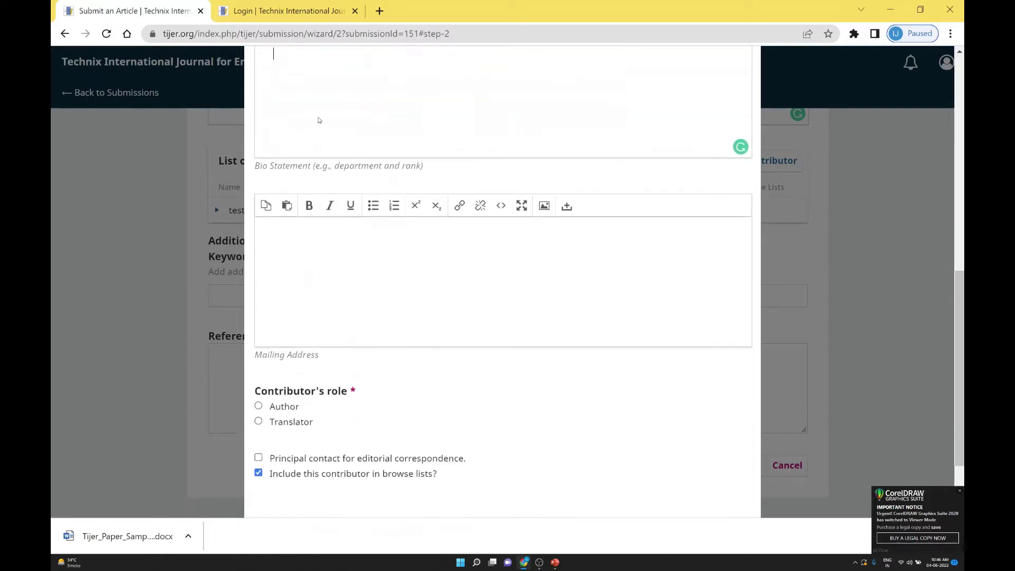
scroll(307, 271, "down", 2)
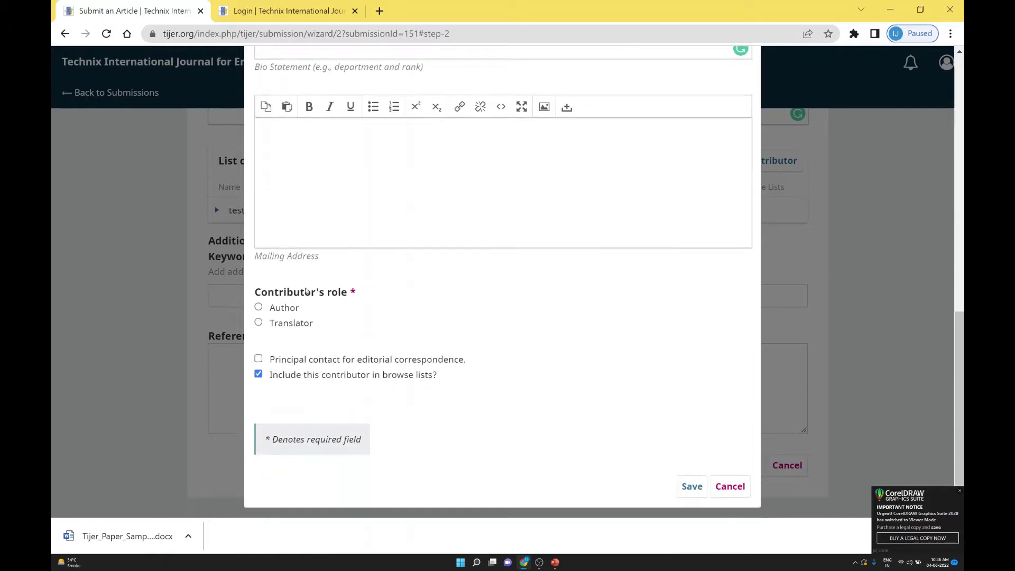
left_click(272, 308)
left_click(693, 487)
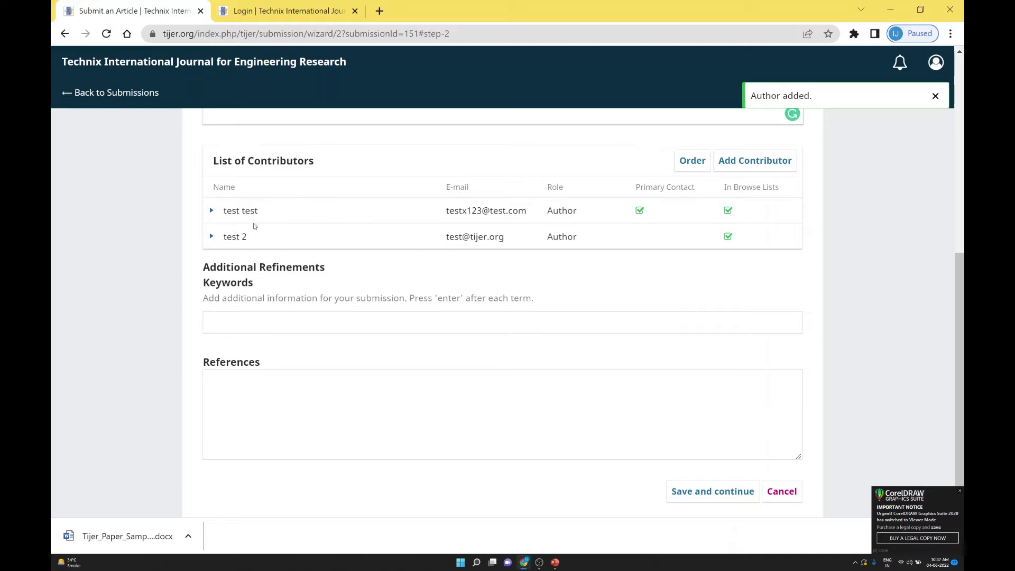
- Add the keyword 'test' and the reference 'test'
scroll(324, 266, "down", 1)
left_click(260, 374)
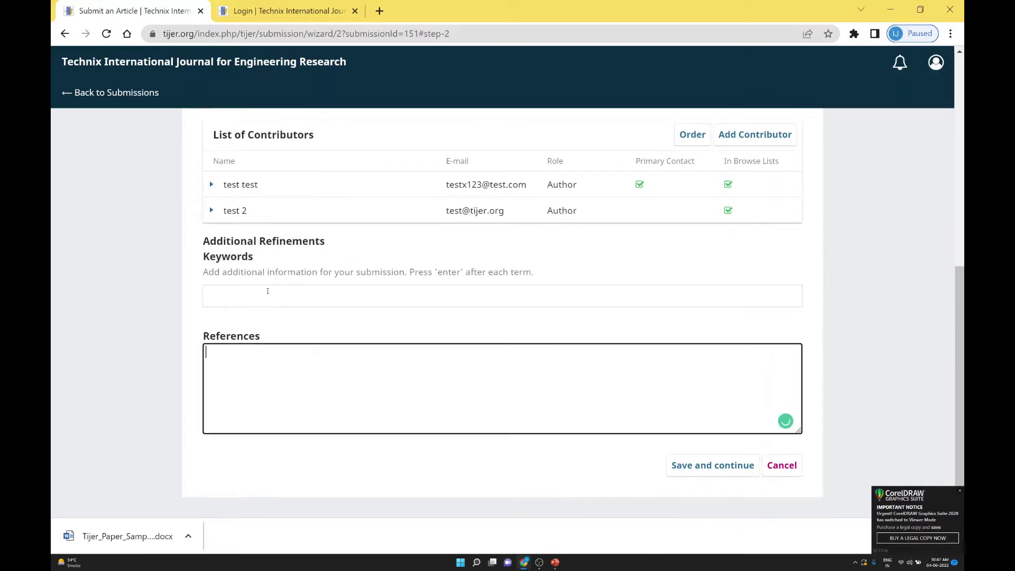
left_click(268, 291)
type("test")
key("Return")
left_click(255, 383)
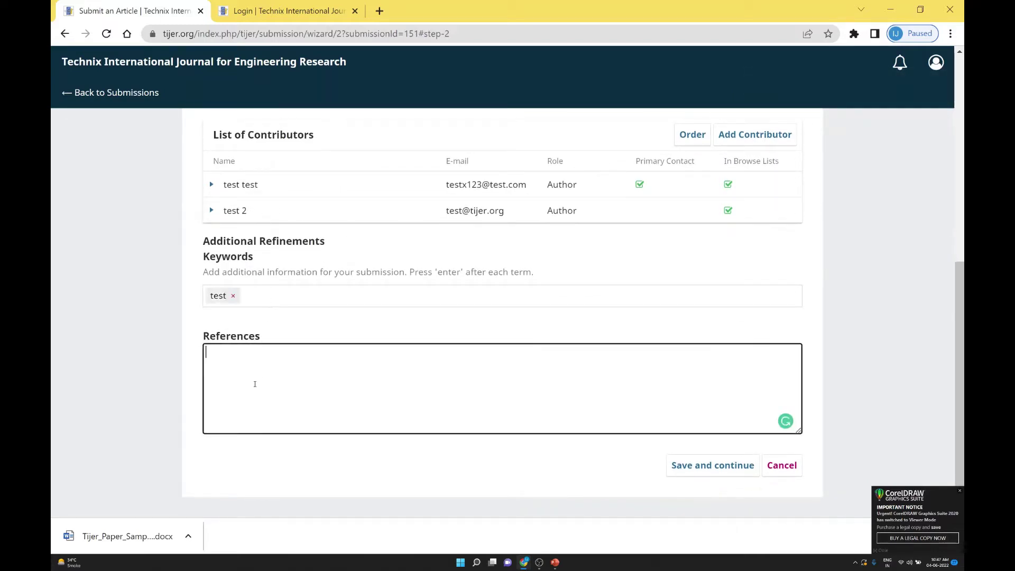
type("test")
- Save the metadata, then finish and confirm the article submission
left_click(697, 446)
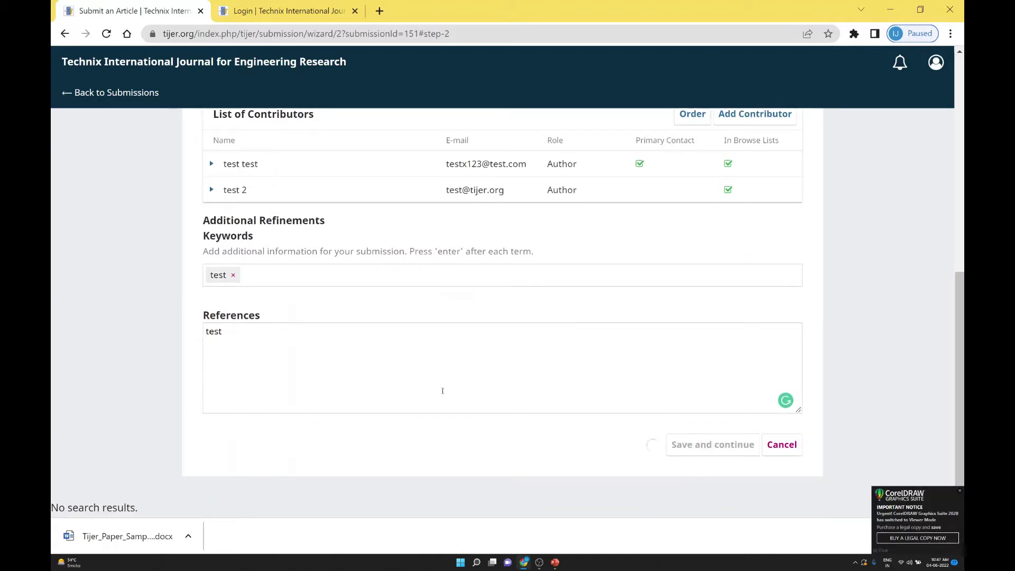
left_click(702, 271)
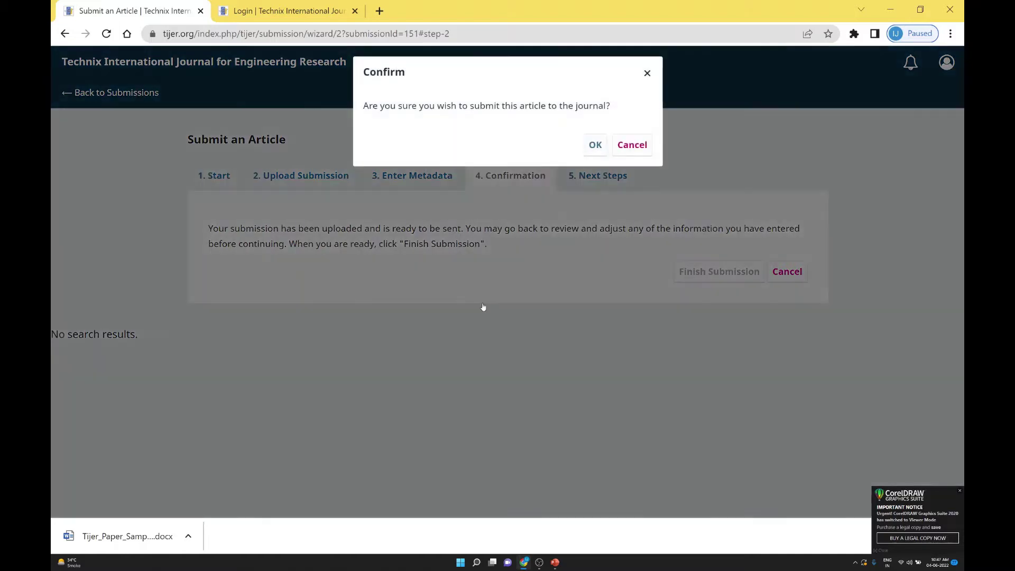
left_click(594, 144)
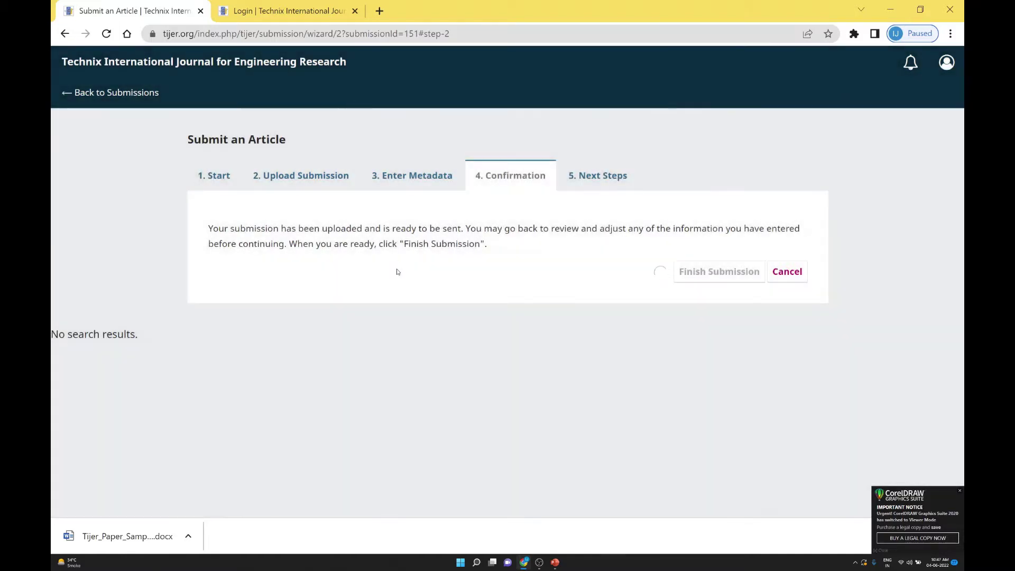
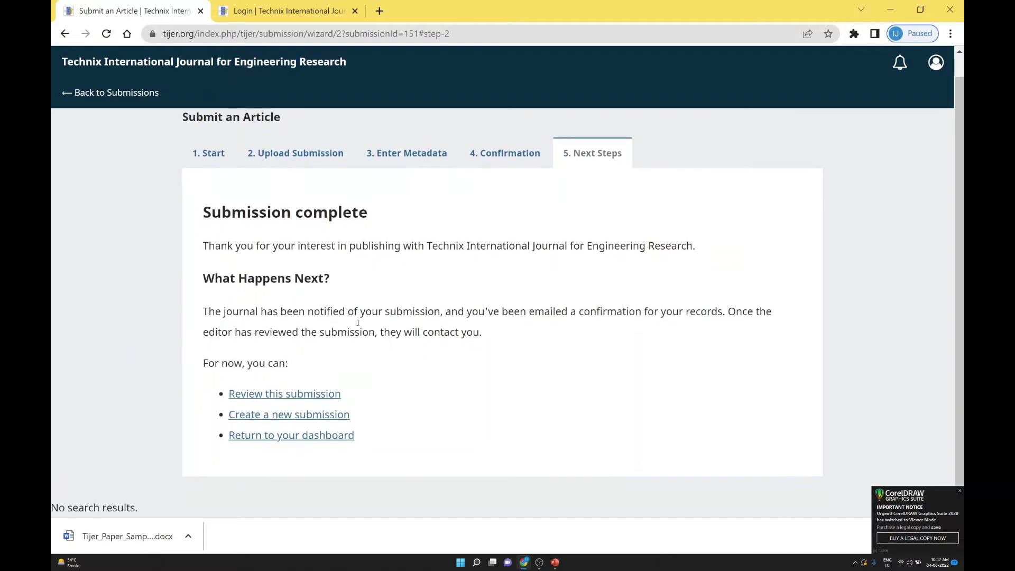
- Open the new submission's workflow page and check its uploaded files
scroll(312, 365, "up", 1)
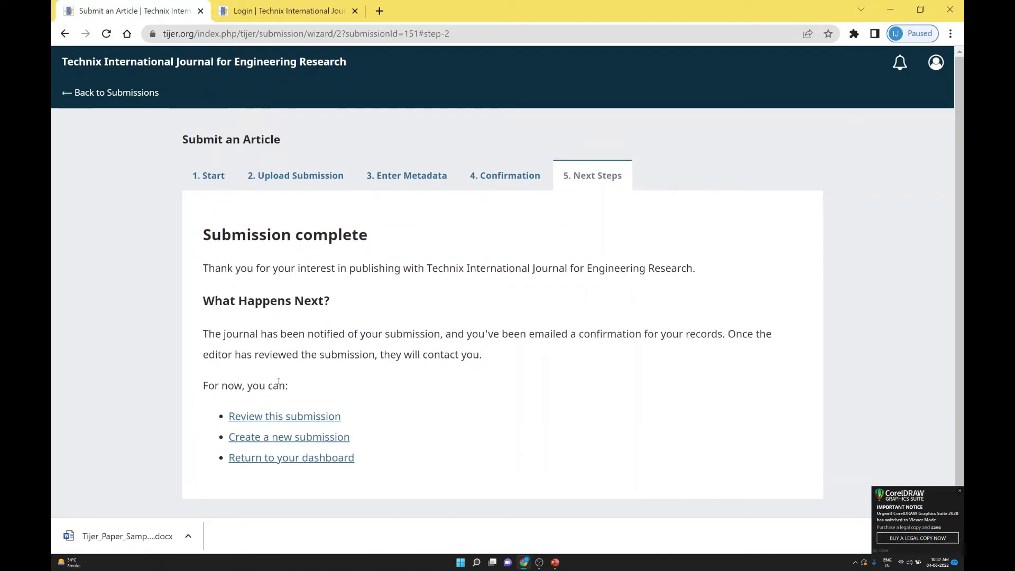
scroll(268, 410, "down", 1)
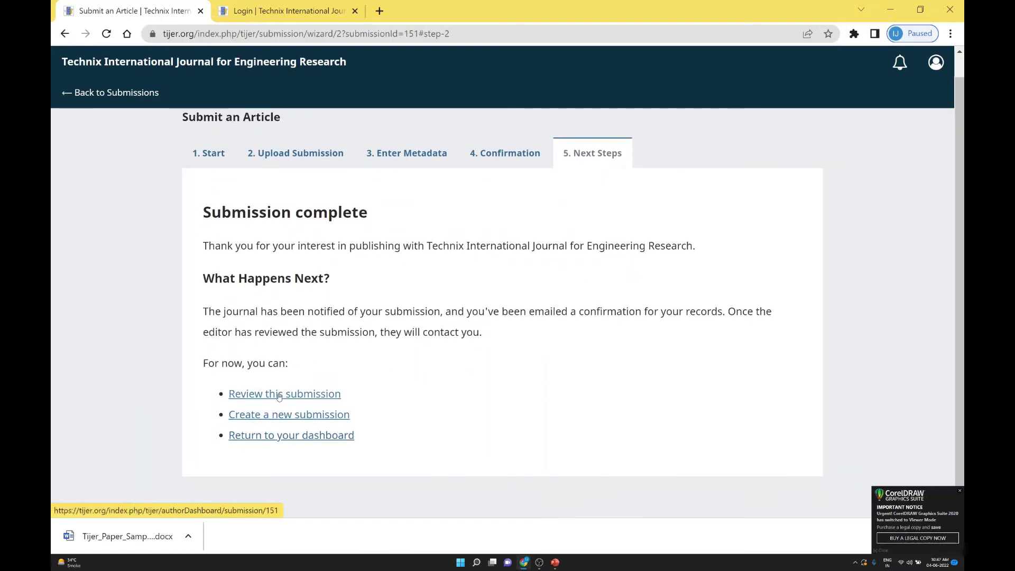
left_click(279, 395)
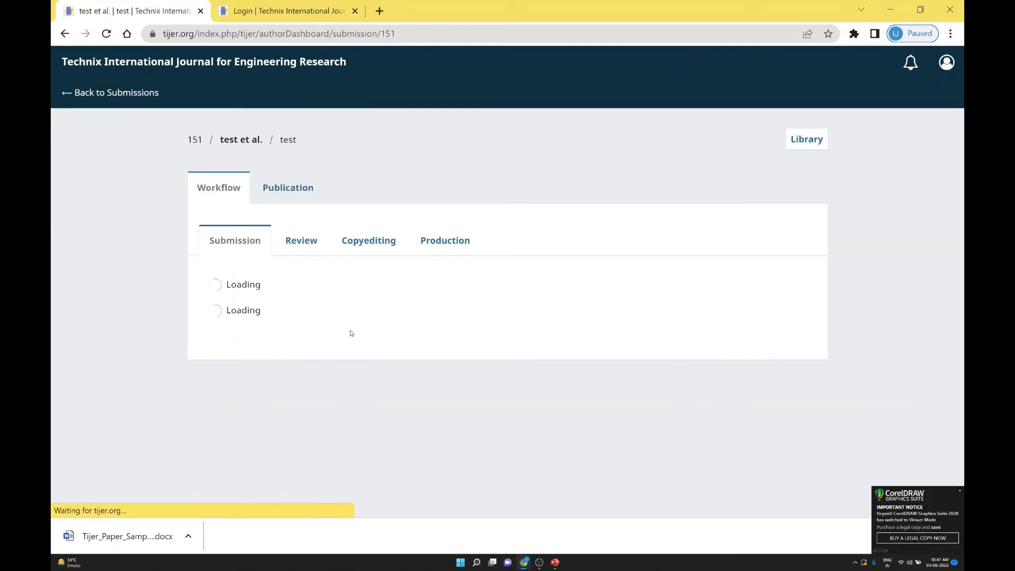
scroll(351, 349, "down", 1)
scroll(340, 424, "up", 1)
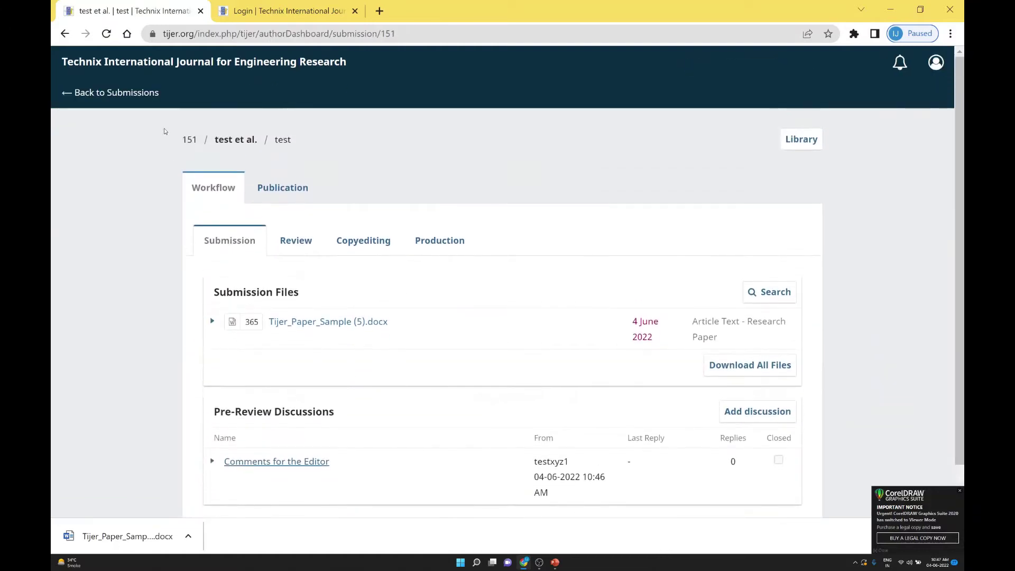
- Return to the Submissions queue and select submission number 151
left_click(114, 93)
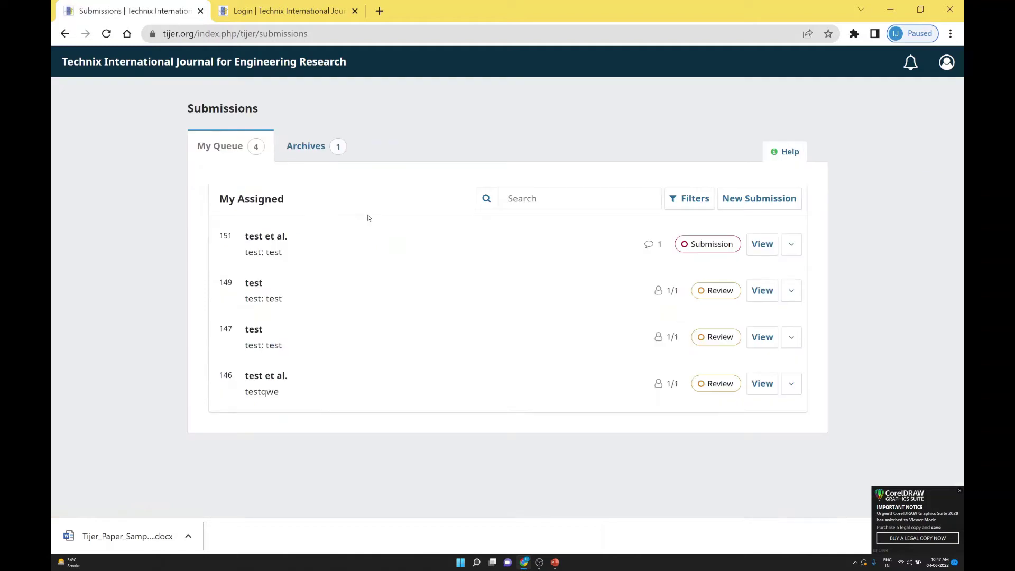
double_click(224, 235)
left_click(947, 62)
- Log out of the author account and log in as administrator with the saved credentials
left_click(872, 128)
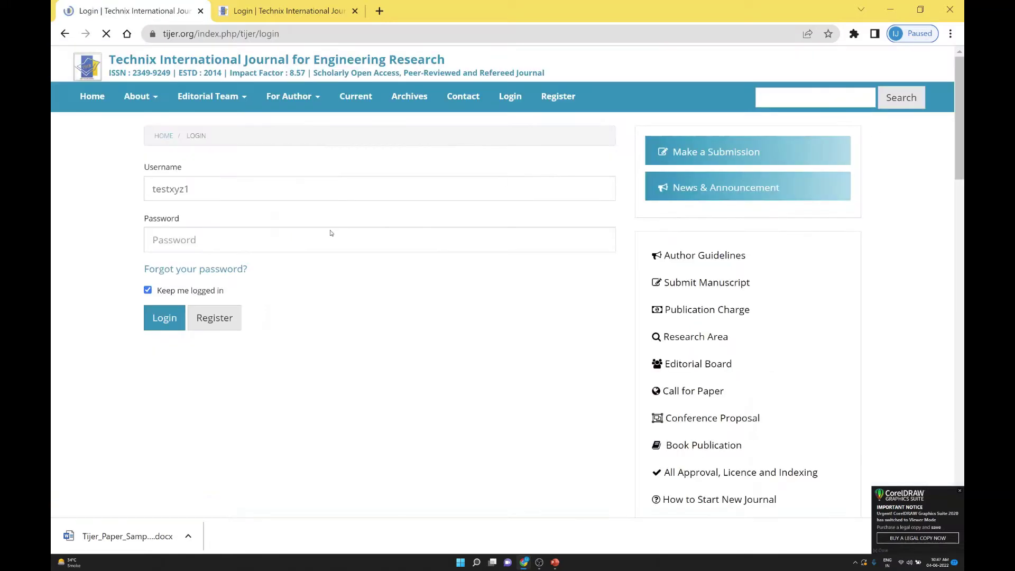
double_click(228, 186)
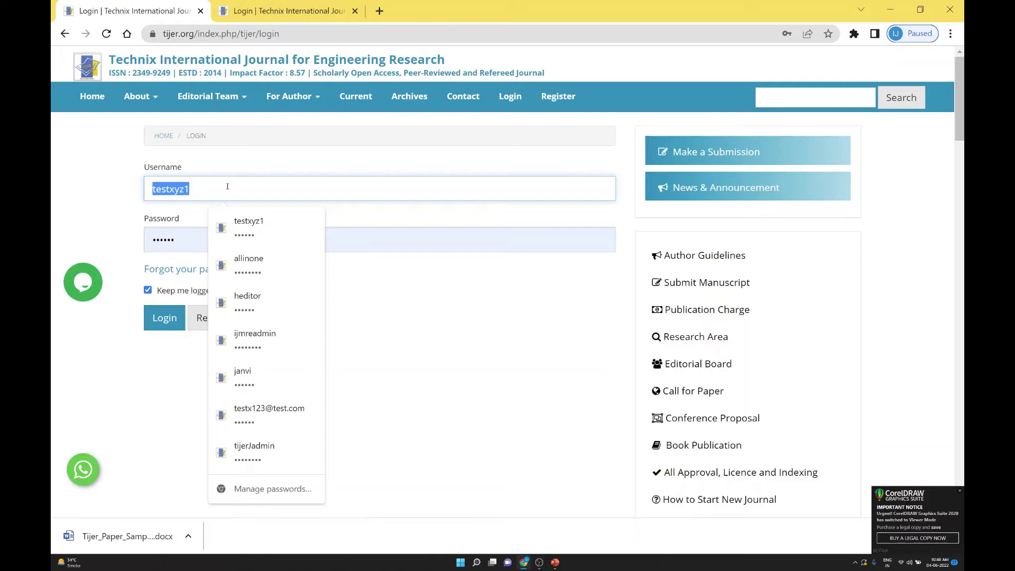
left_click(249, 449)
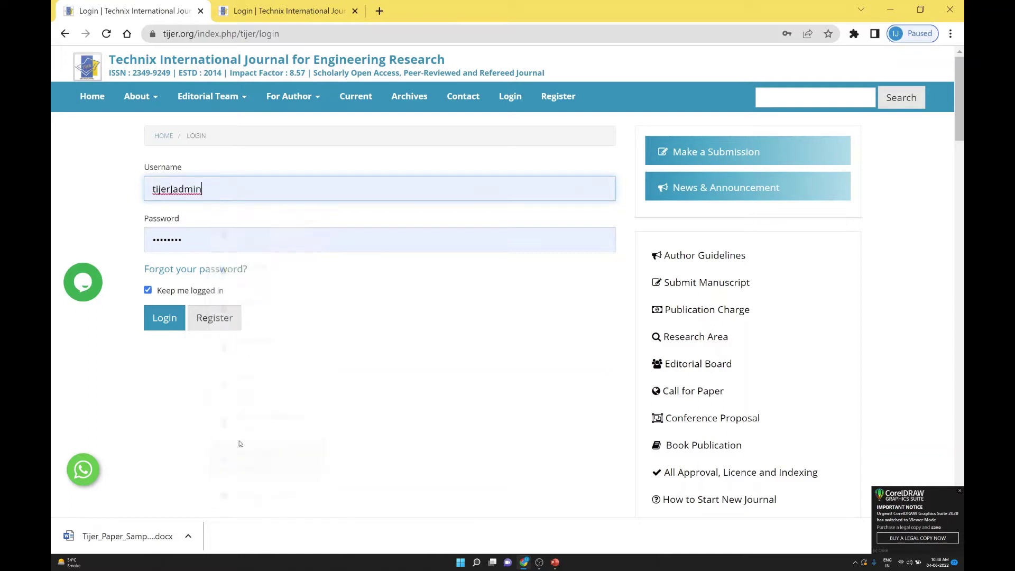
left_click(159, 321)
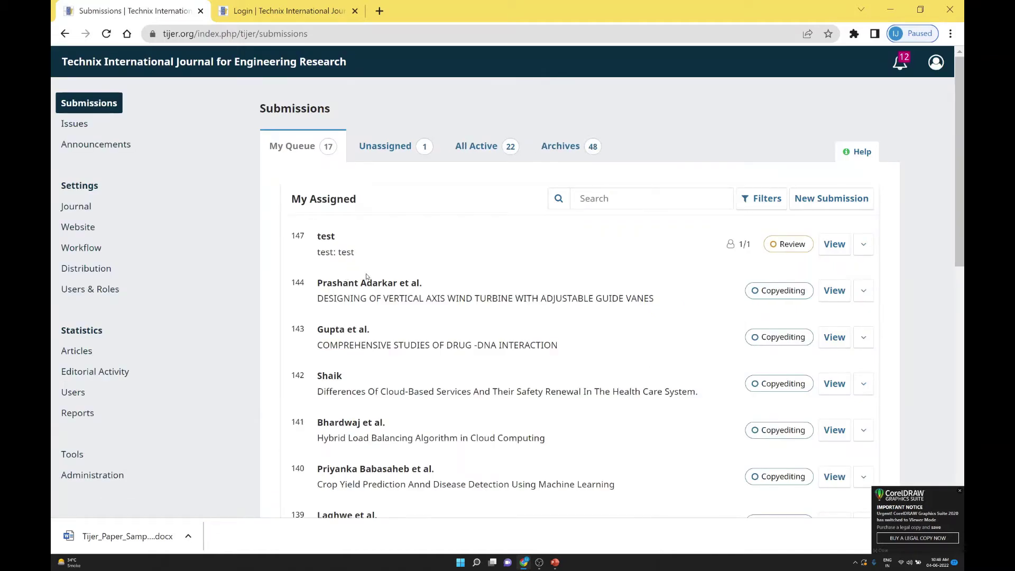
- Switch from My Queue to the Unassigned tab showing submission 151, dismissing the CorelDRAW notice
scroll(200, 250, "down", 8)
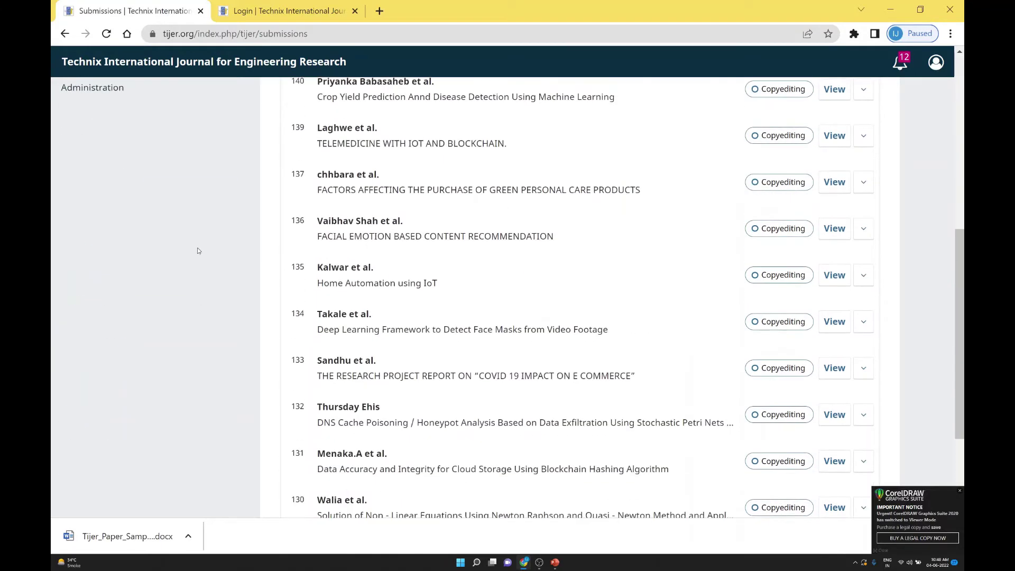
scroll(199, 249, "up", 8)
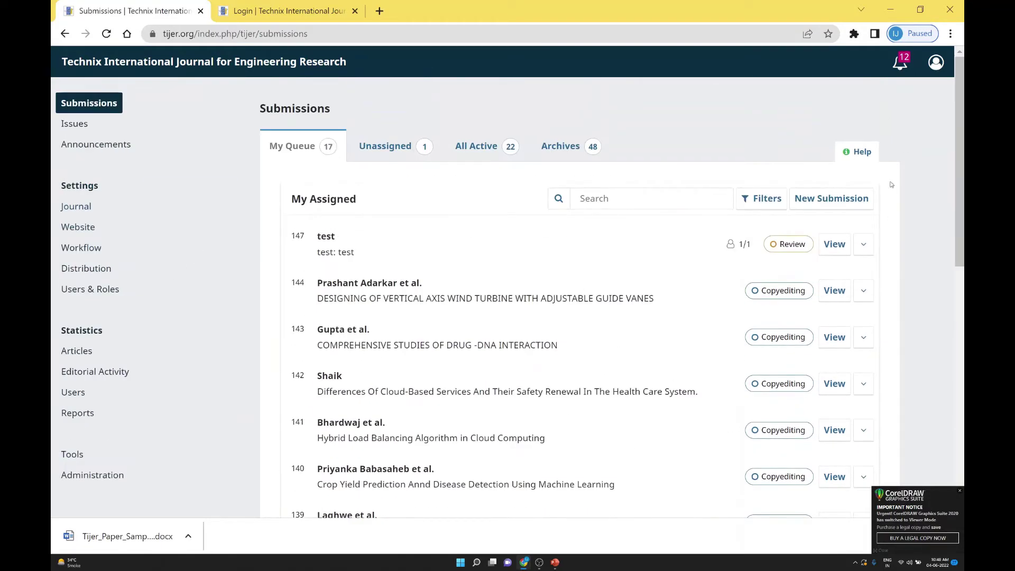
scroll(728, 198, "down", 13)
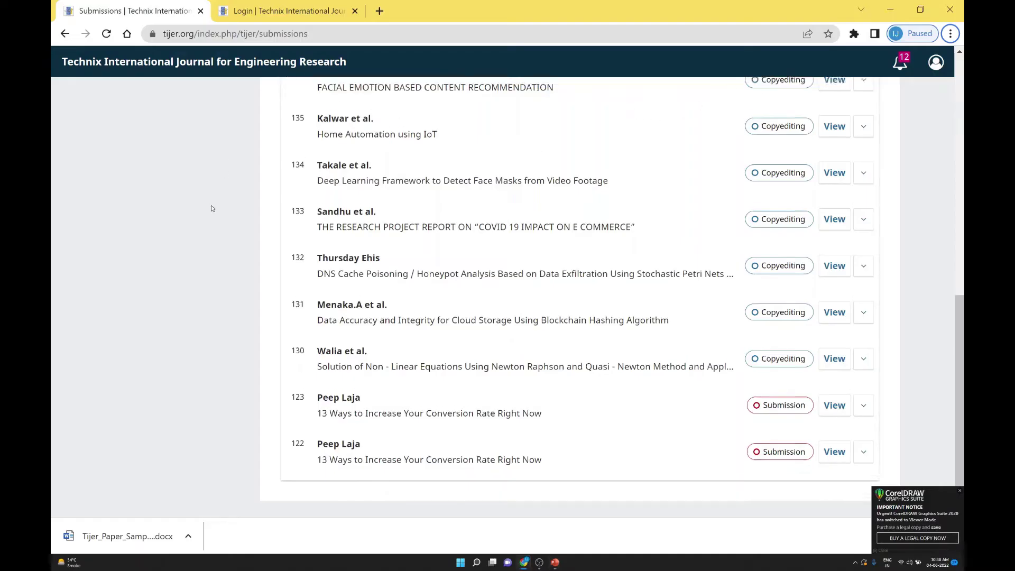
scroll(209, 214, "up", 13)
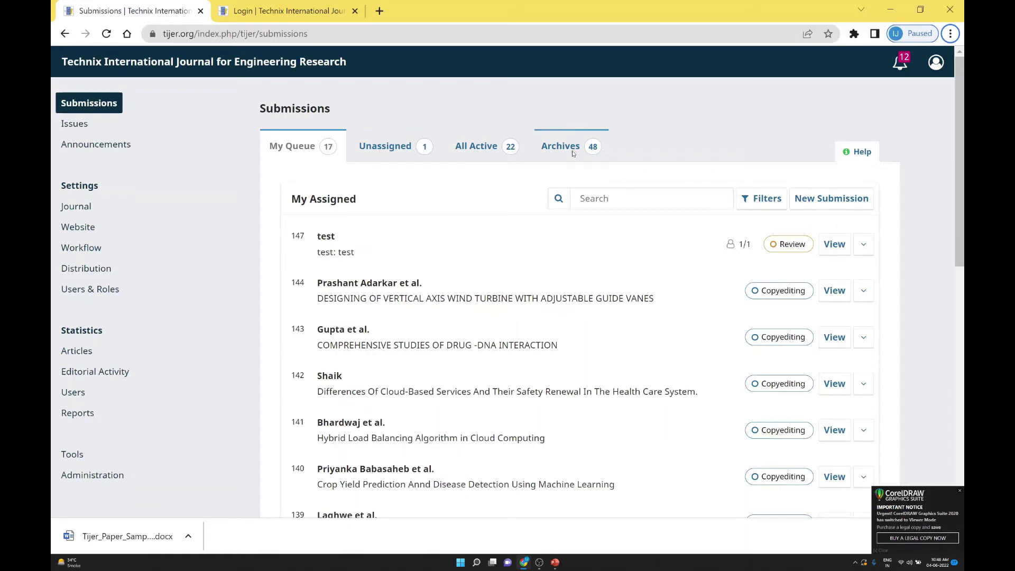
left_click(383, 149)
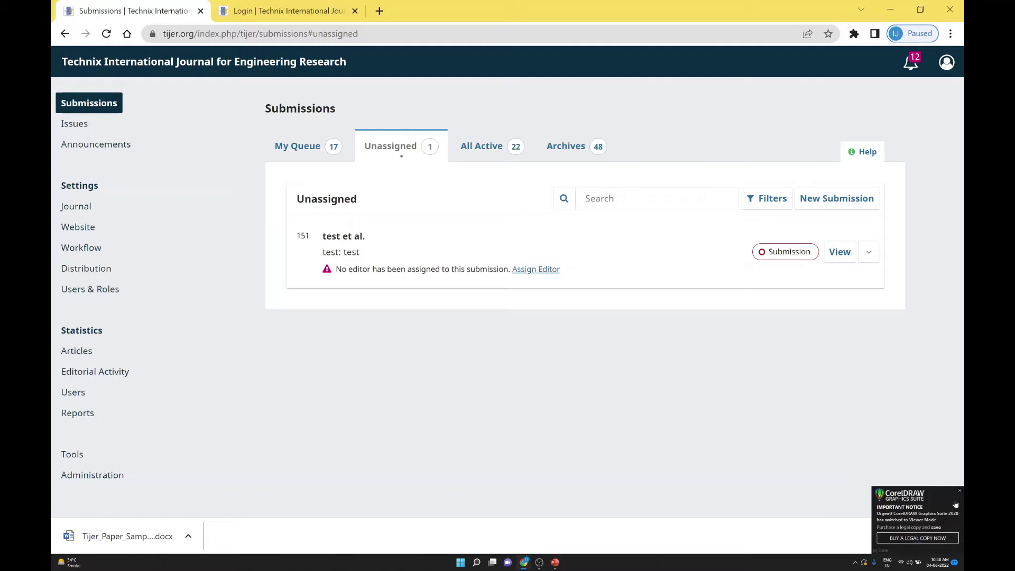
left_click(960, 493)
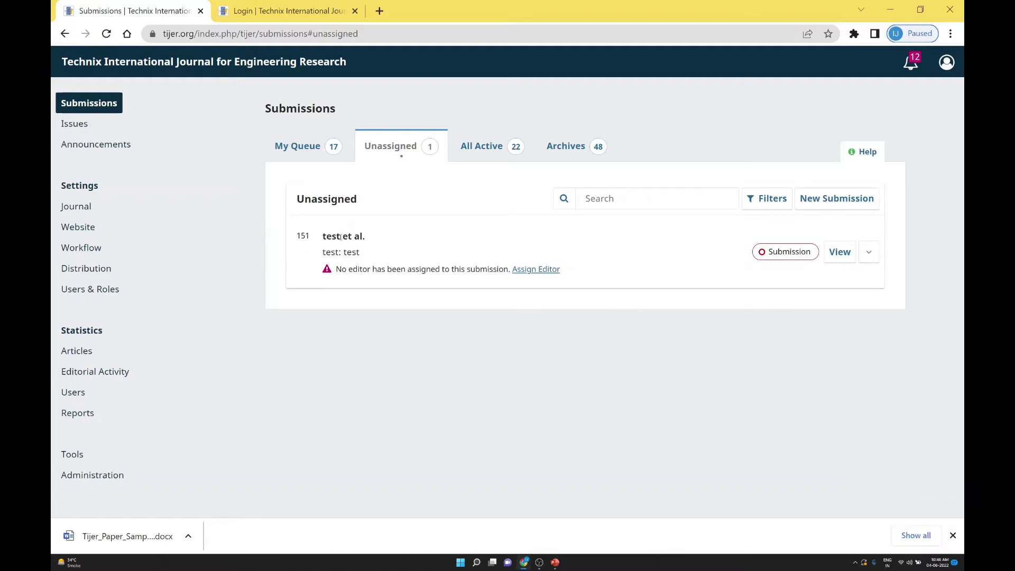
- Open submission 151 and assign TIJER Editor as participant with the recommend-only box unchecked
left_click(844, 256)
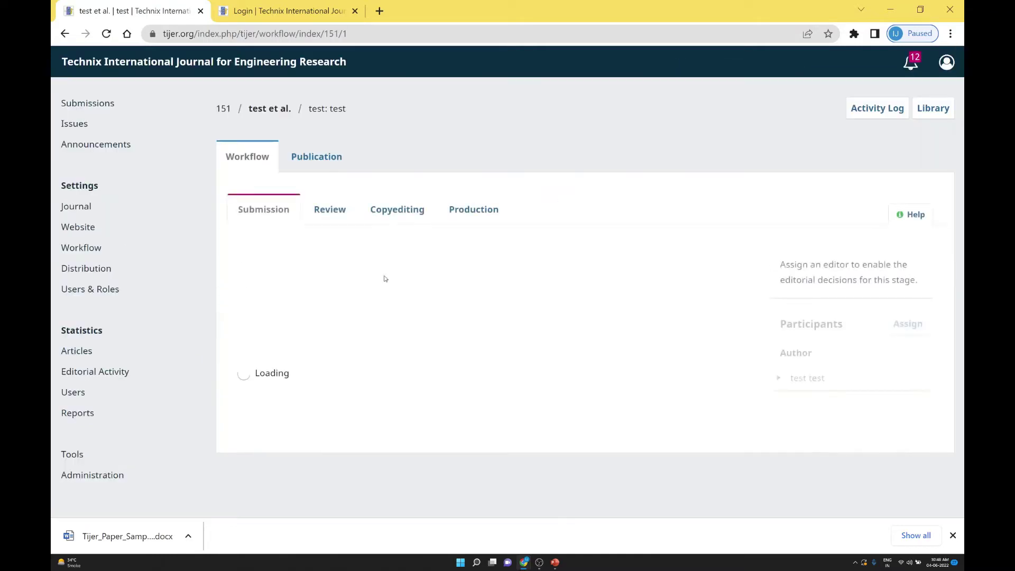
left_click(901, 324)
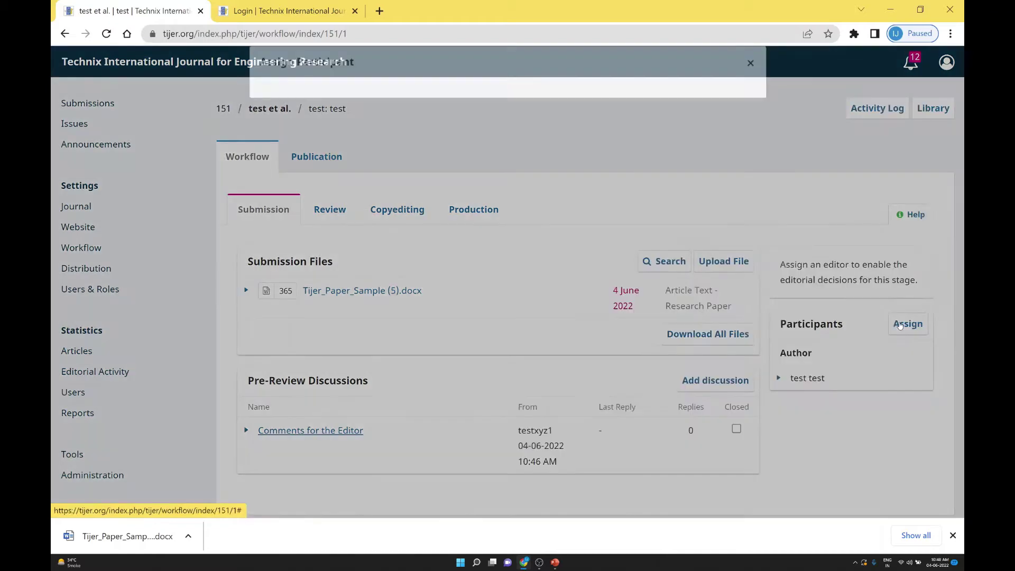
scroll(364, 217, "down", 1)
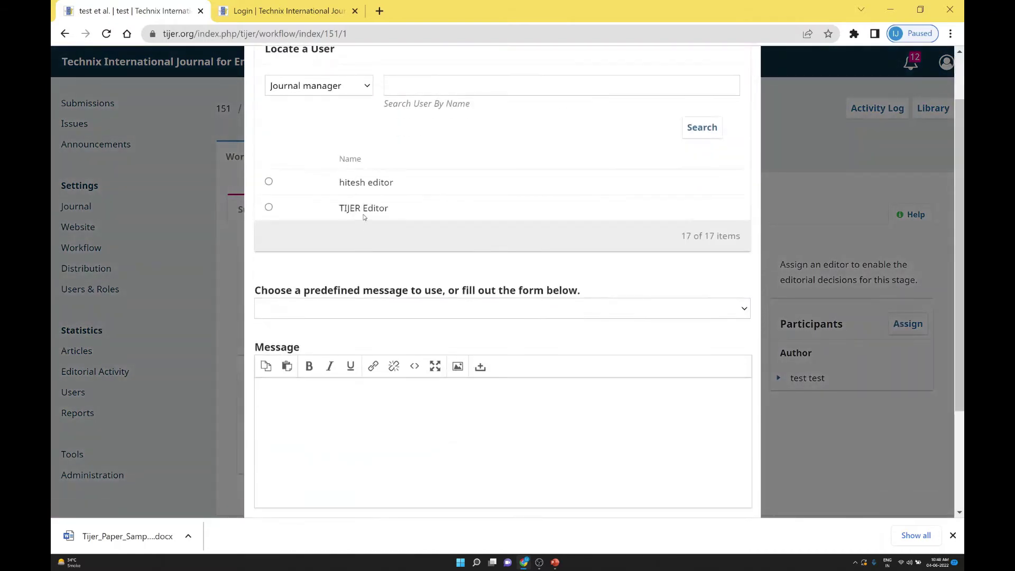
left_click(269, 207)
scroll(270, 209, "down", 3)
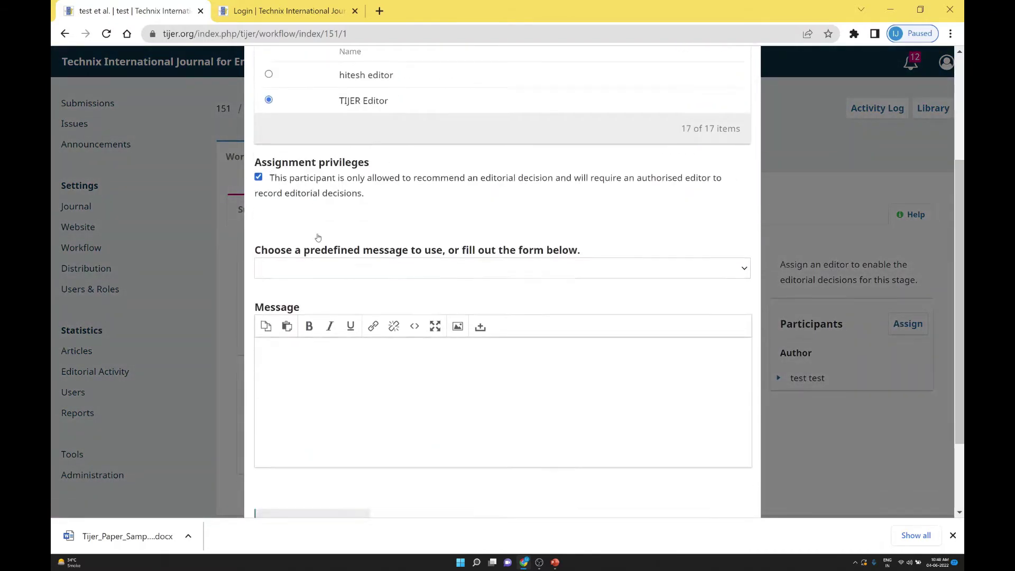
scroll(312, 228, "up", 3)
left_click(259, 200)
scroll(327, 228, "down", 3)
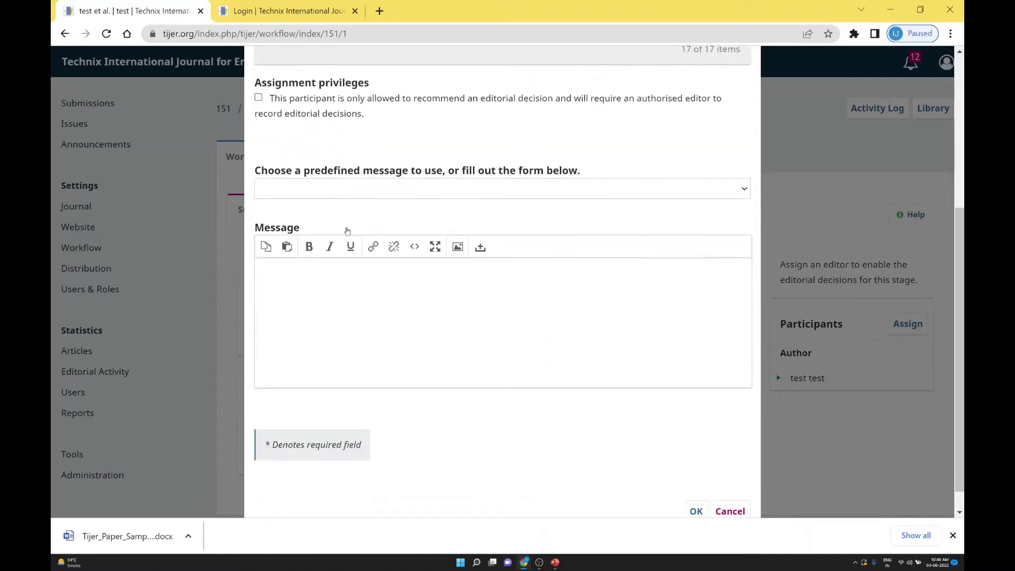
left_click(696, 486)
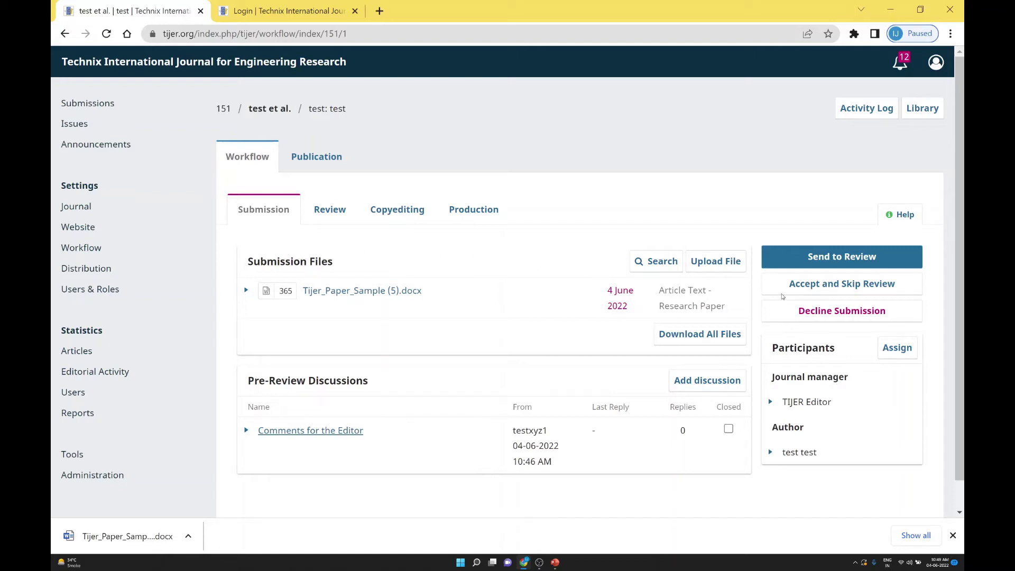
- Accept submission 151 with Skip Review, keeping the author email, and record the decision
left_click(828, 293)
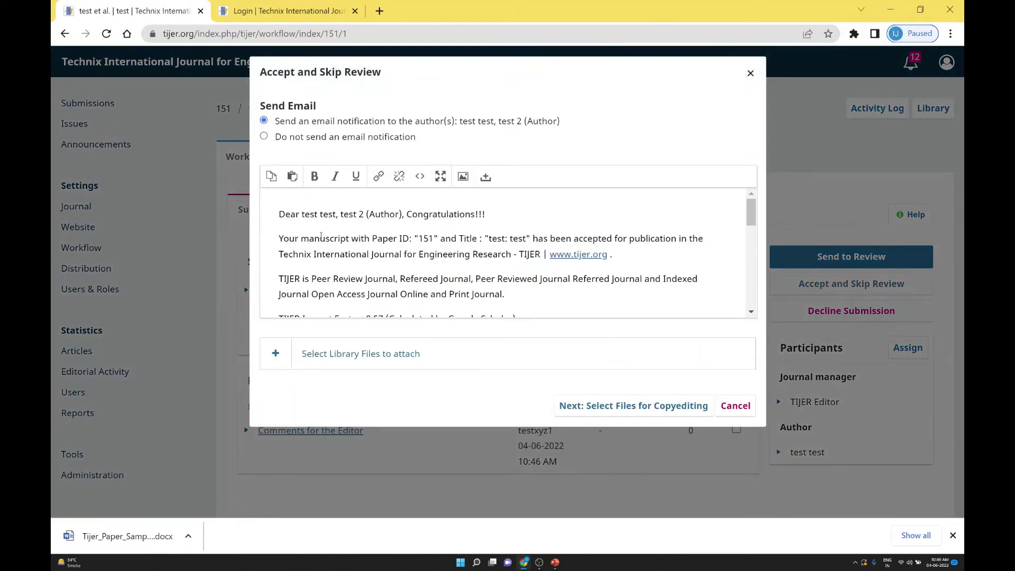
scroll(354, 238, "down", 10)
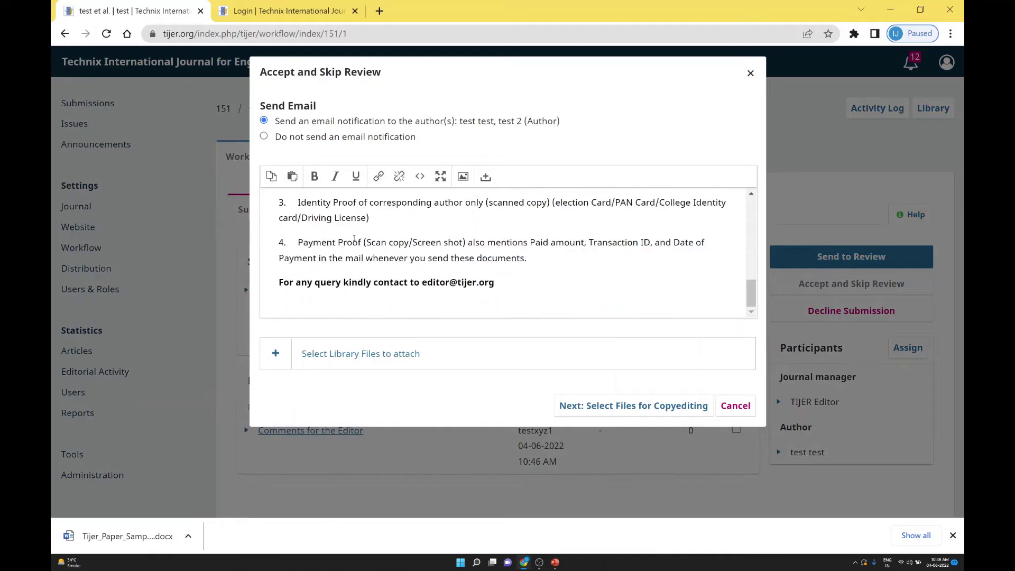
scroll(340, 242, "up", 10)
scroll(340, 243, "down", 10)
scroll(339, 241, "up", 4)
scroll(339, 242, "up", 5)
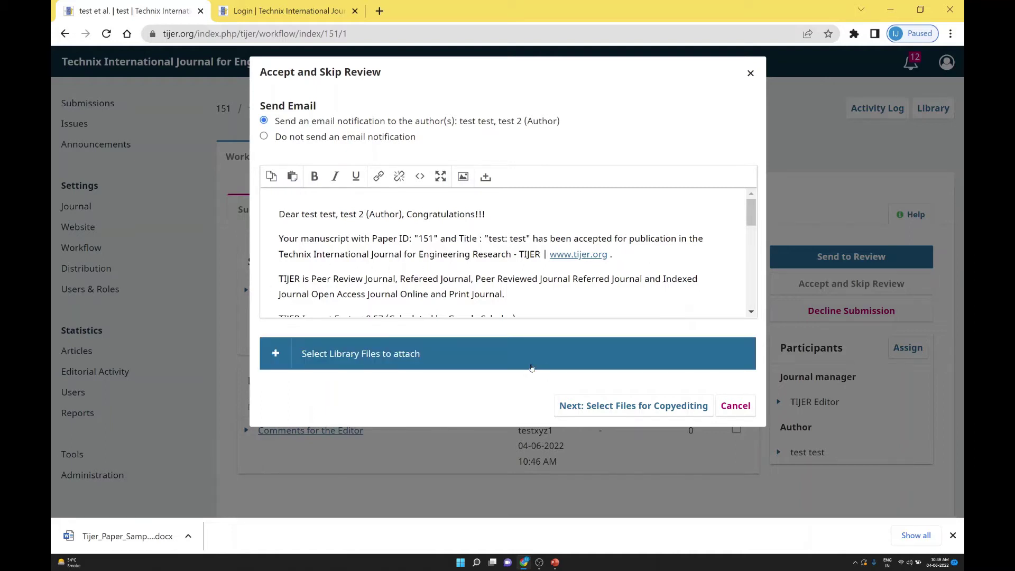
left_click(587, 406)
left_click(502, 252)
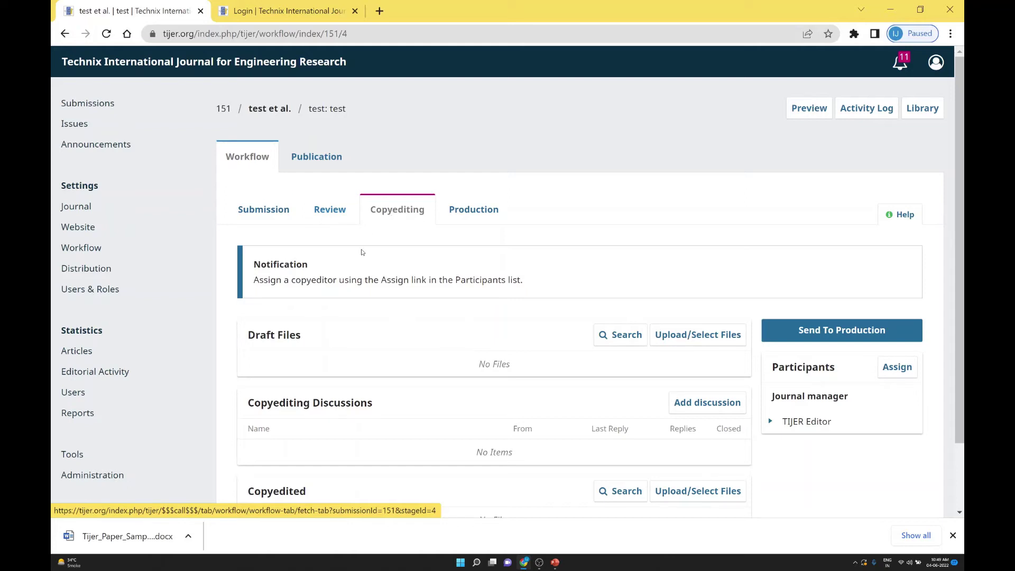
- Start adding a Copyediting draft file with component type Article Text - Research Paper
scroll(360, 257, "down", 2)
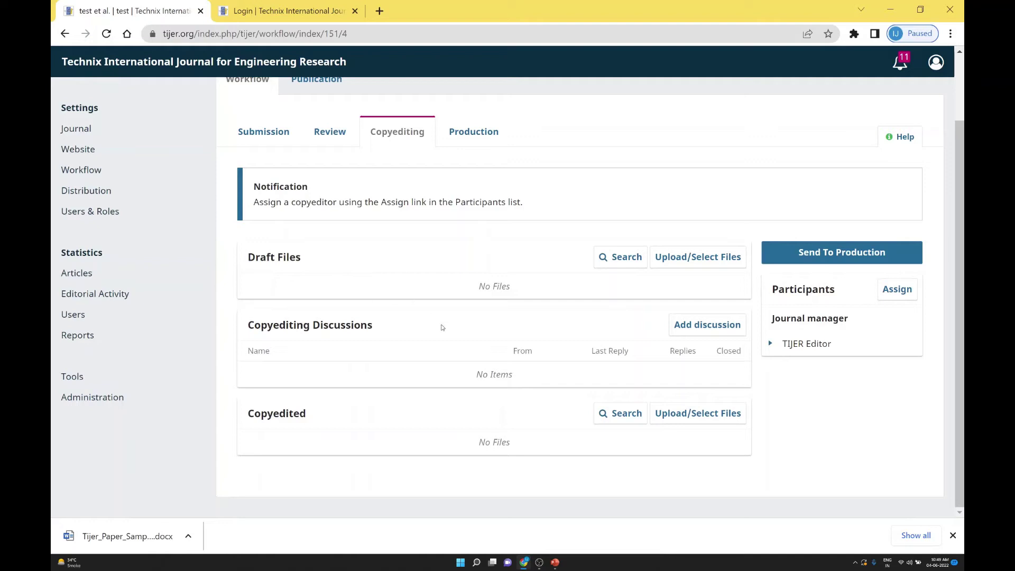
left_click(677, 256)
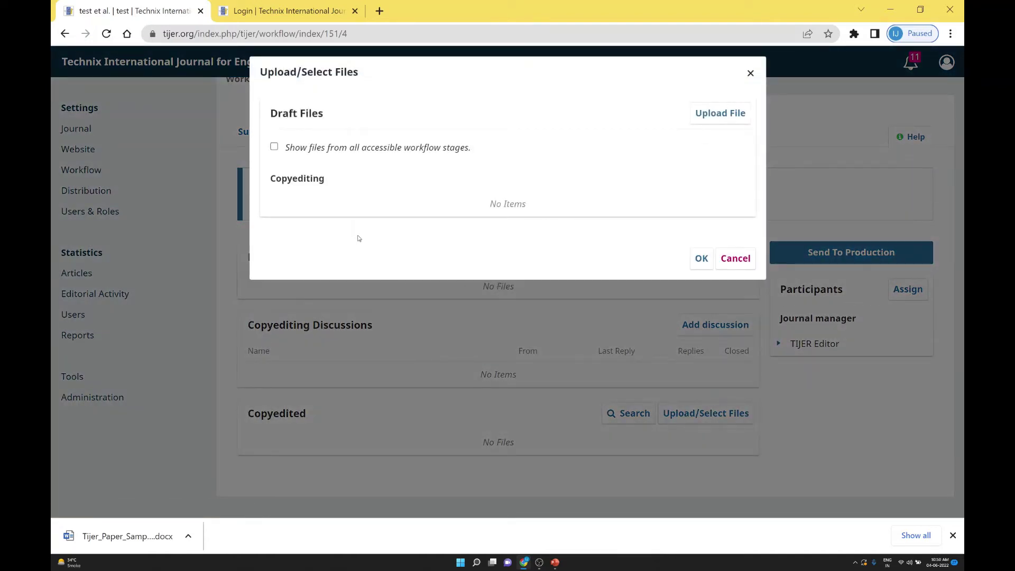
left_click(710, 119)
left_click(353, 180)
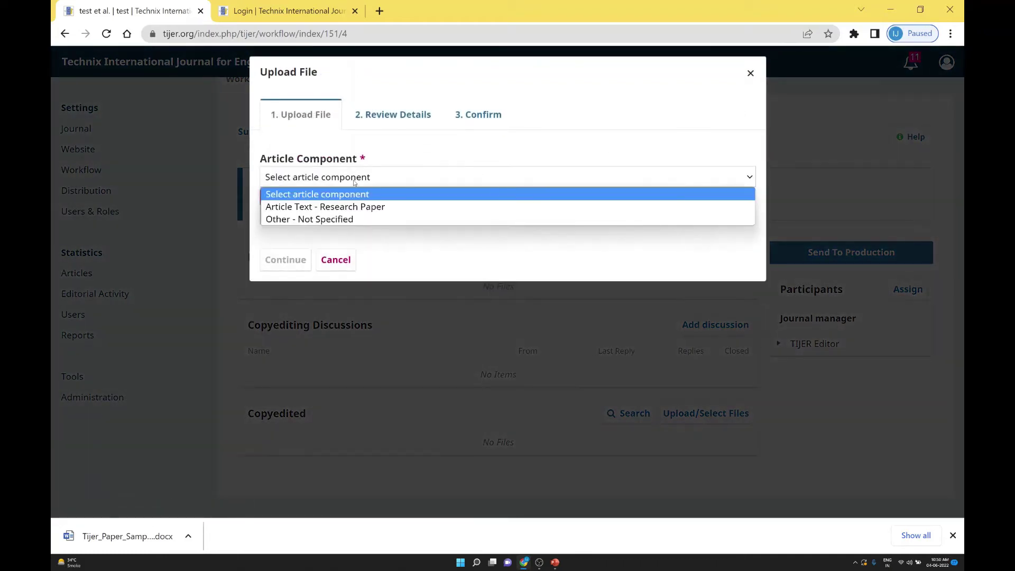
left_click(333, 207)
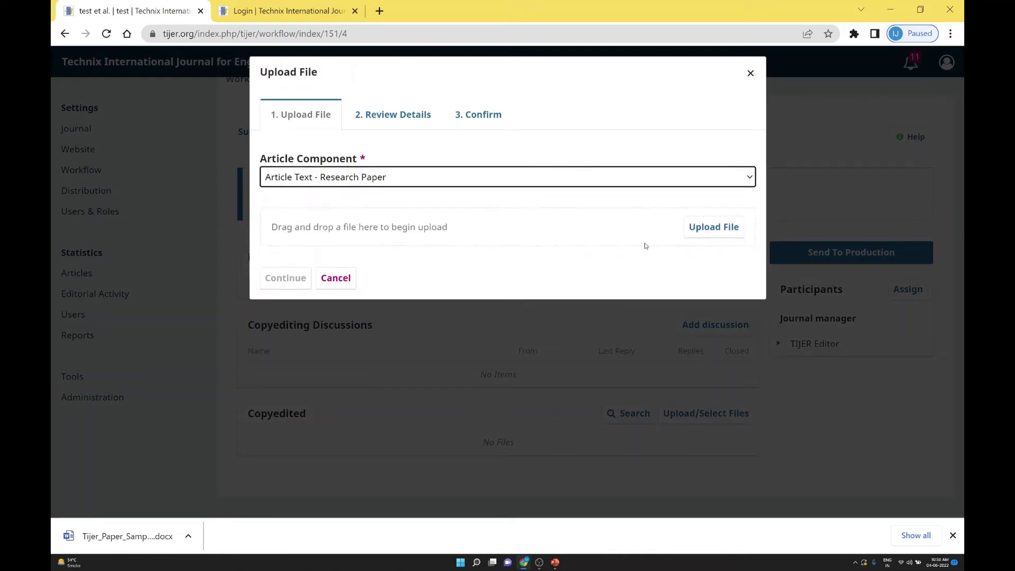
- Upload Tijer_Paper_Sample formated.pdf, add it to the draft files, and open it
left_click(714, 226)
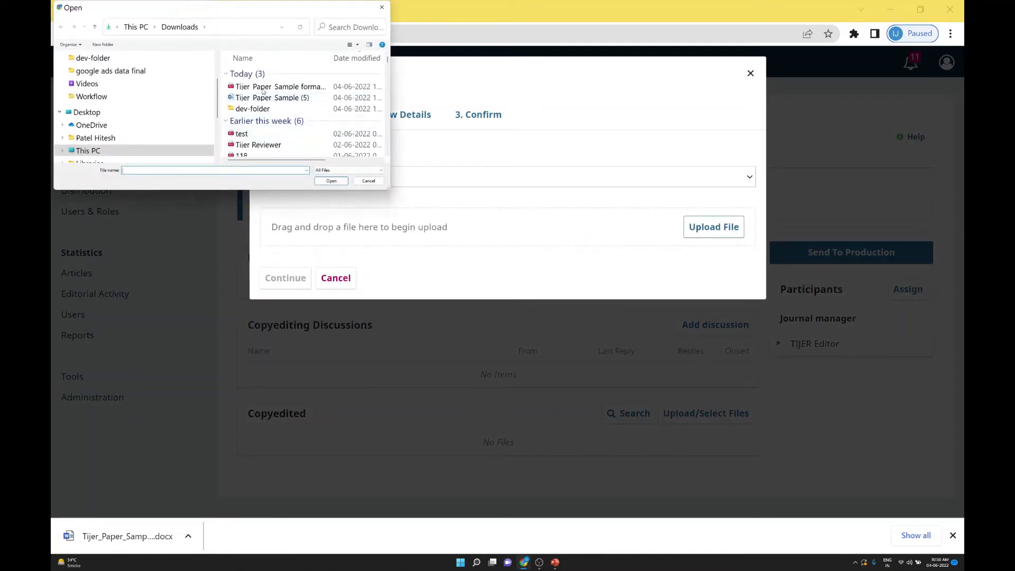
double_click(285, 87)
left_click(280, 284)
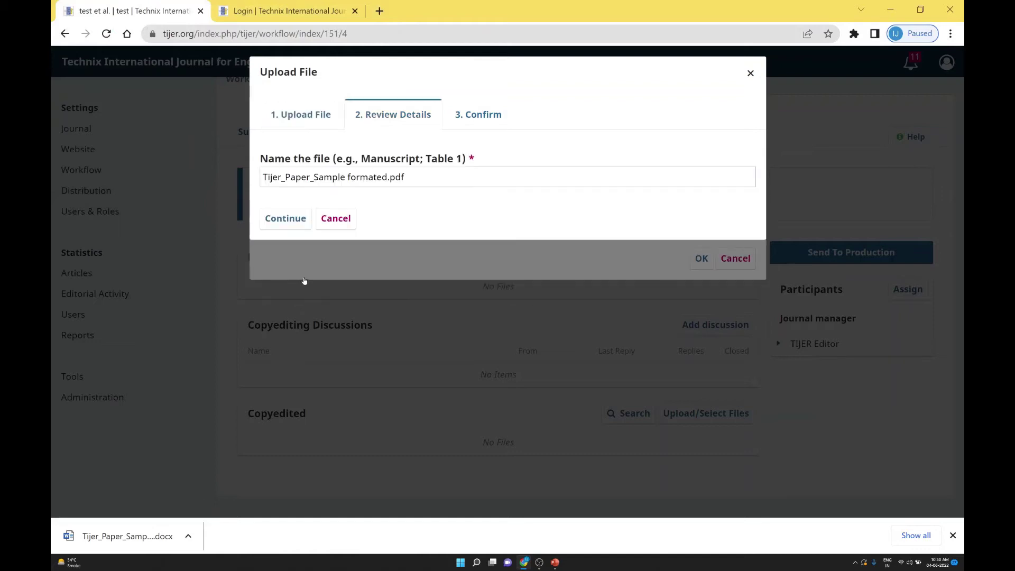
left_click(282, 224)
left_click(289, 271)
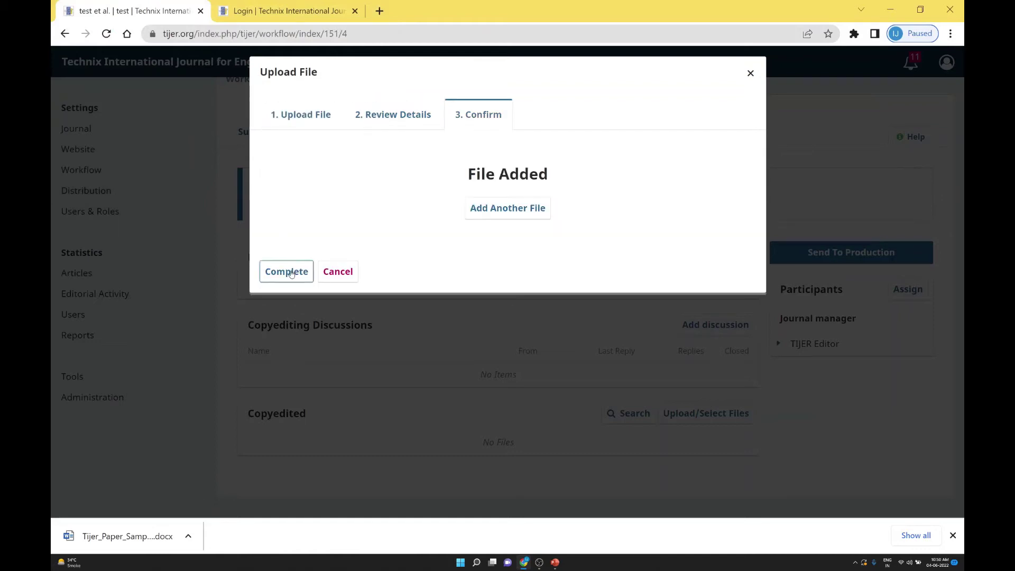
left_click(701, 273)
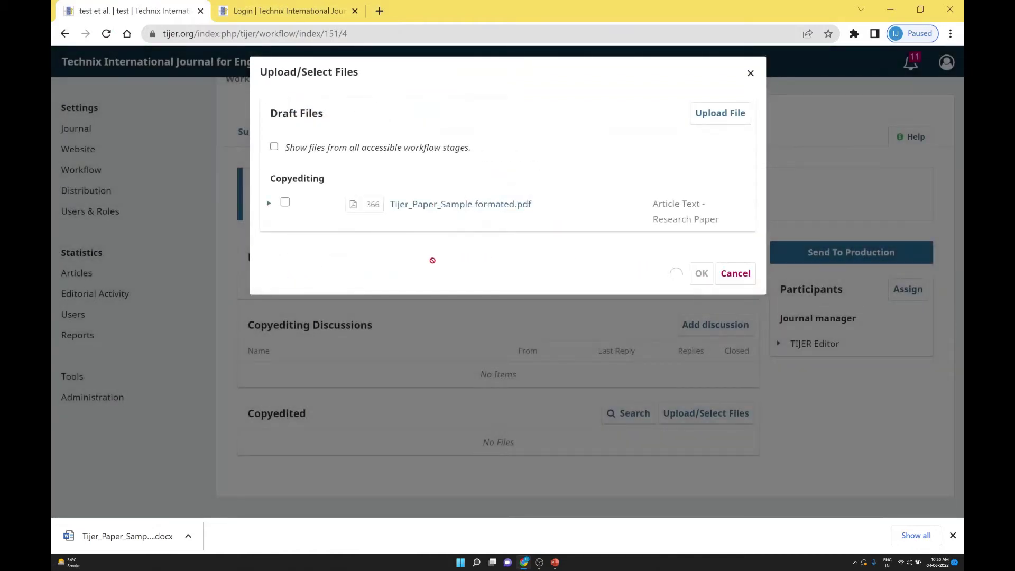
left_click(374, 286)
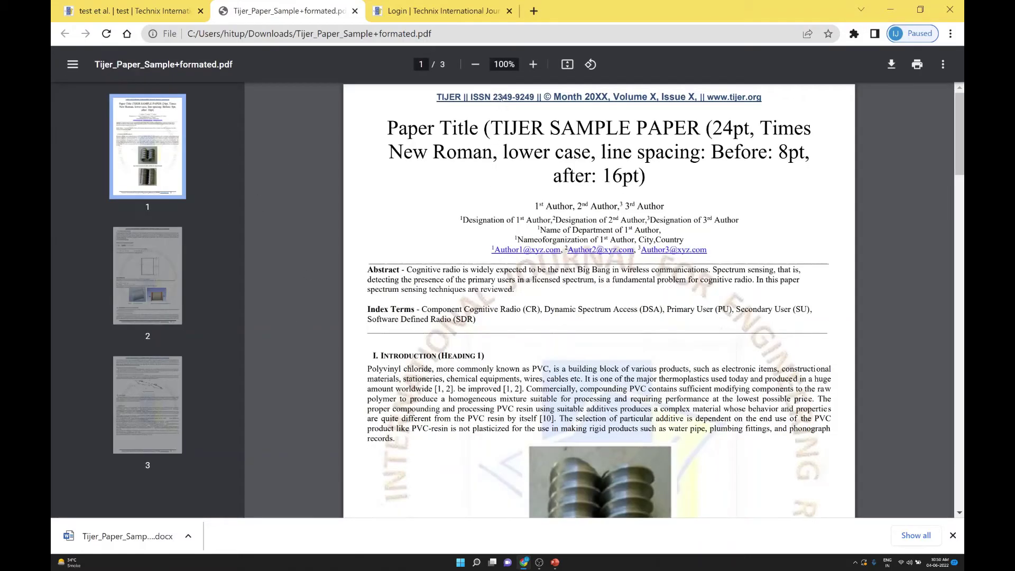
- Read all three pages of the sample paper PDF down to its references, then close it
scroll(615, 191, "down", 9)
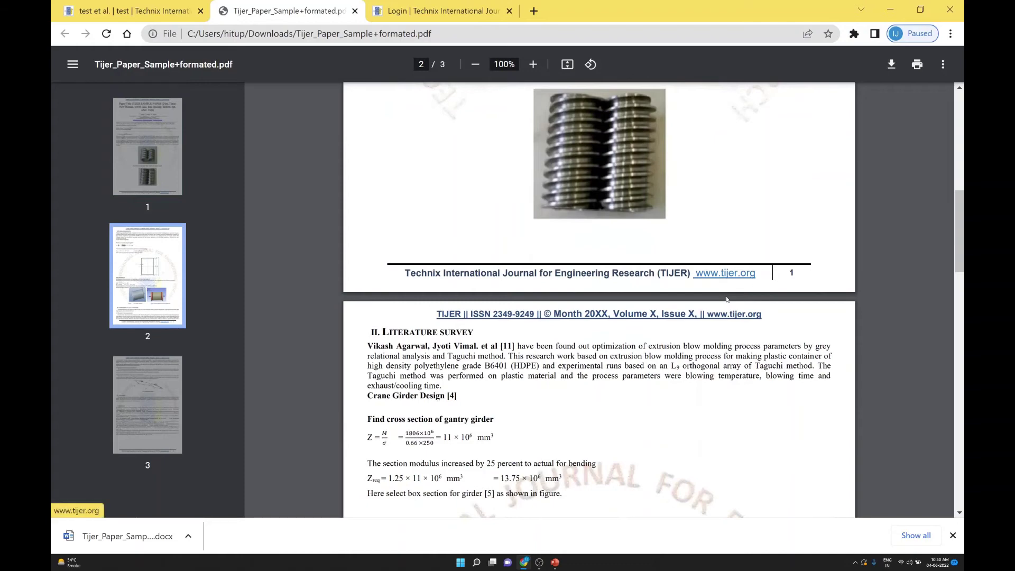
scroll(714, 307, "up", 8)
scroll(714, 306, "up", 1)
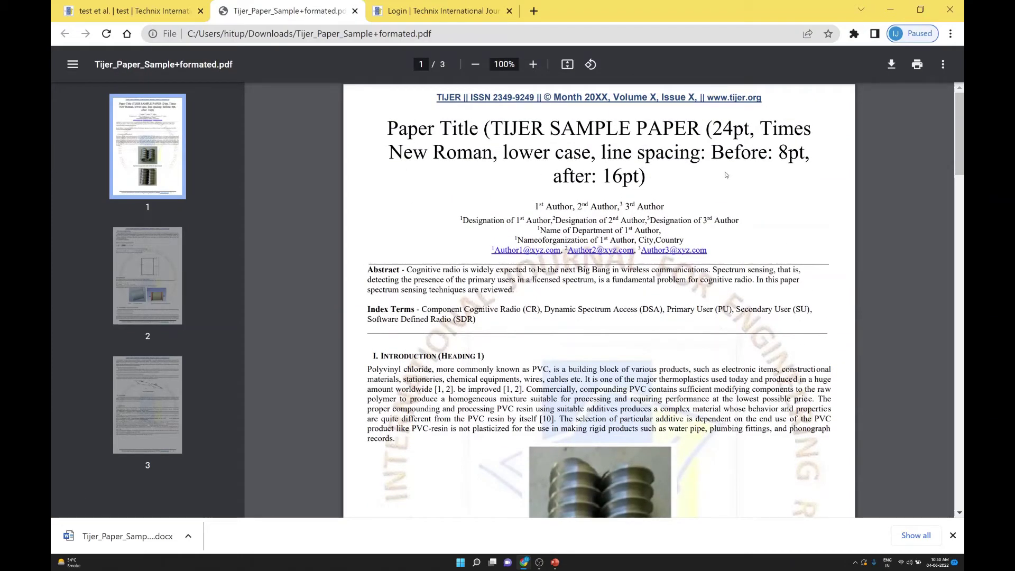
scroll(498, 211, "down", 3)
scroll(440, 135, "up", 3)
scroll(682, 143, "down", 4)
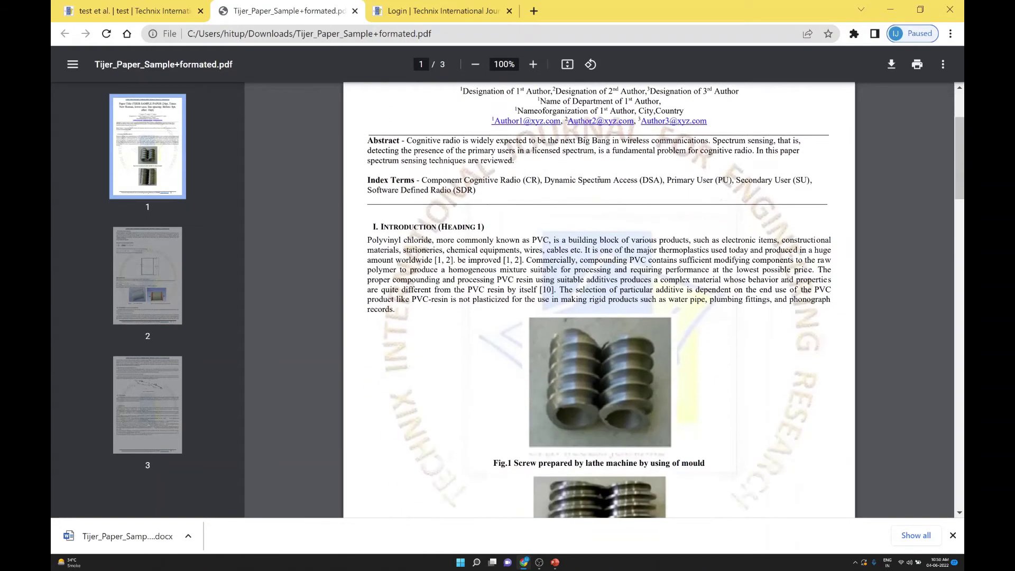
scroll(420, 212, "down", 10)
scroll(419, 212, "down", 15)
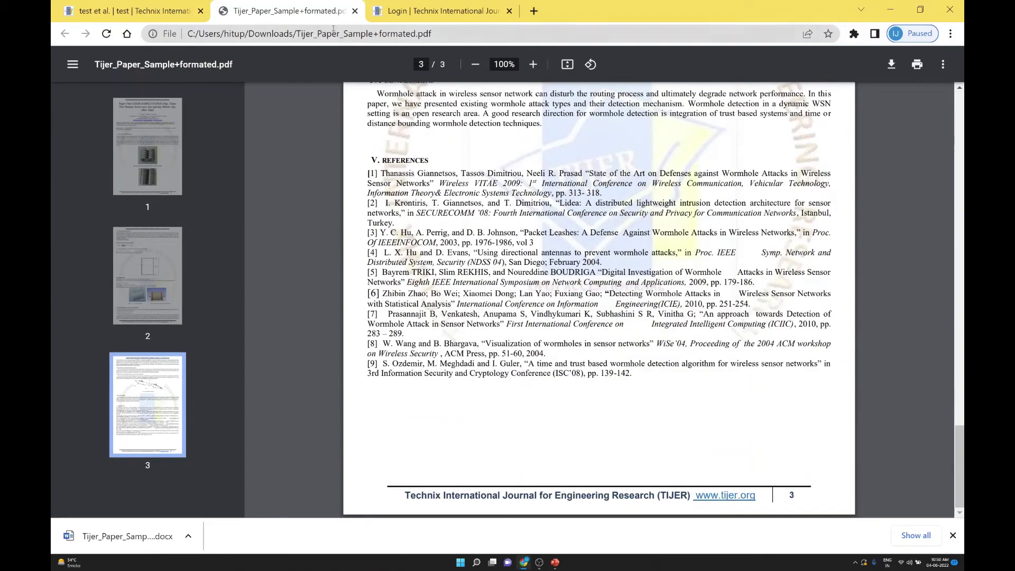
left_click(355, 12)
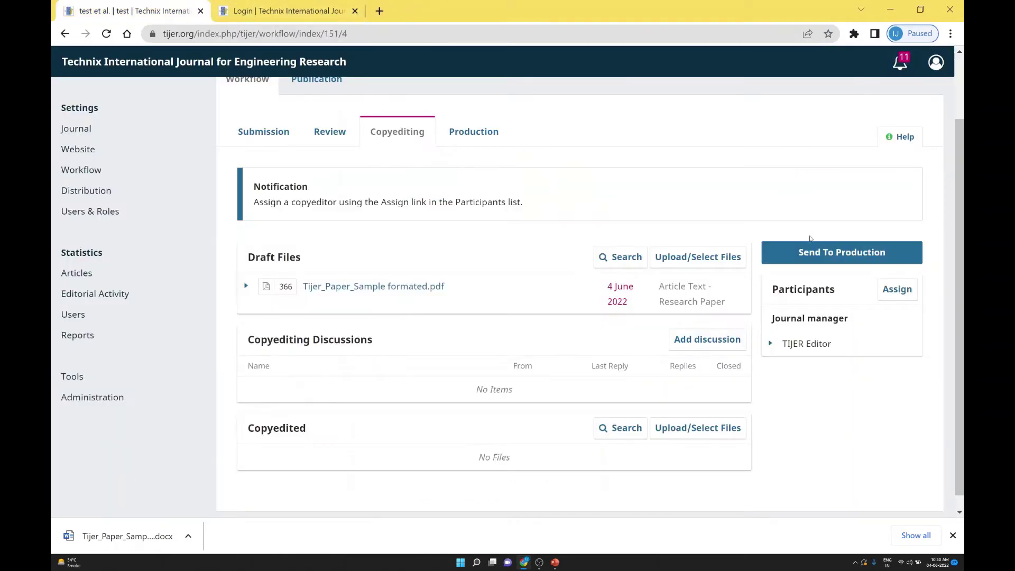
- Send submission 151 to production after reviewing the author notification email, and record the decision
left_click(841, 252)
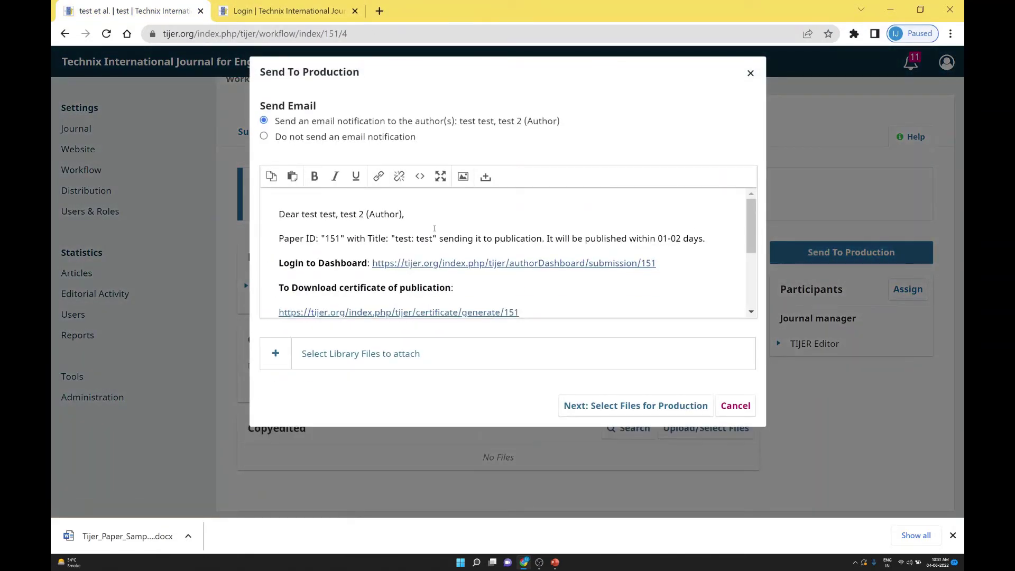
scroll(463, 241, "down", 3)
scroll(464, 240, "up", 3)
scroll(425, 254, "down", 3)
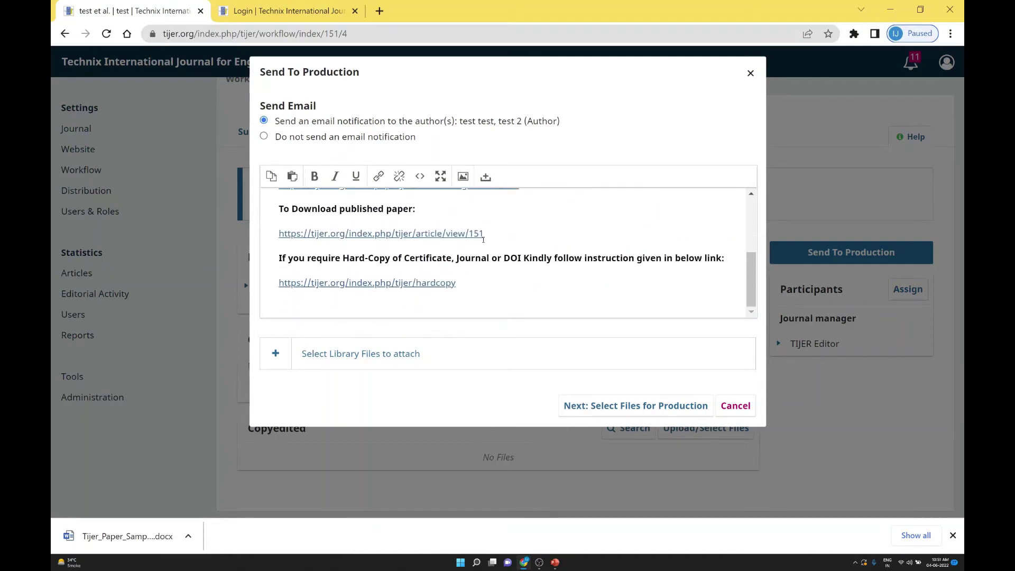
scroll(426, 254, "up", 3)
scroll(318, 218, "down", 2)
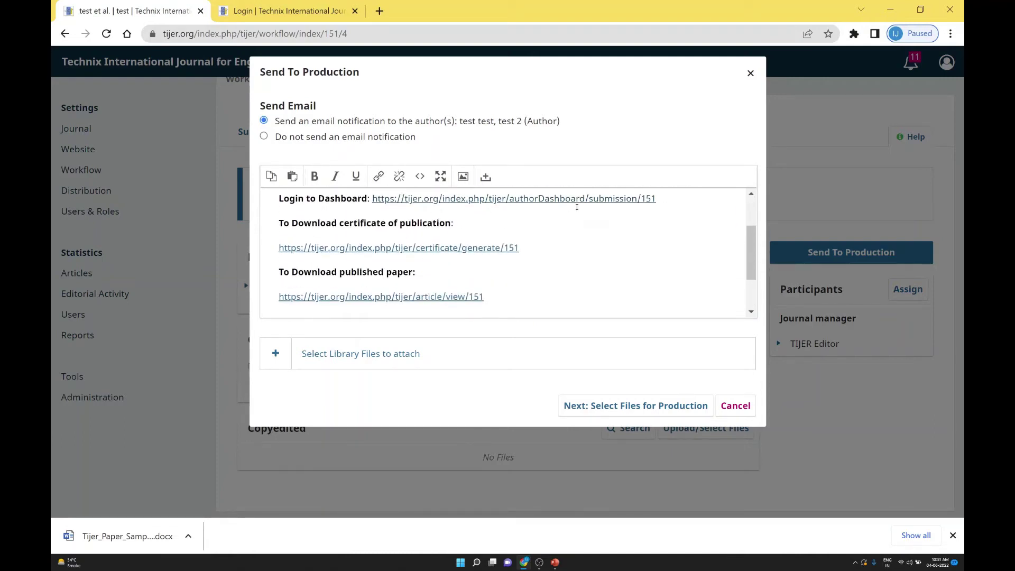
scroll(595, 217, "down", 3)
scroll(330, 257, "up", 5)
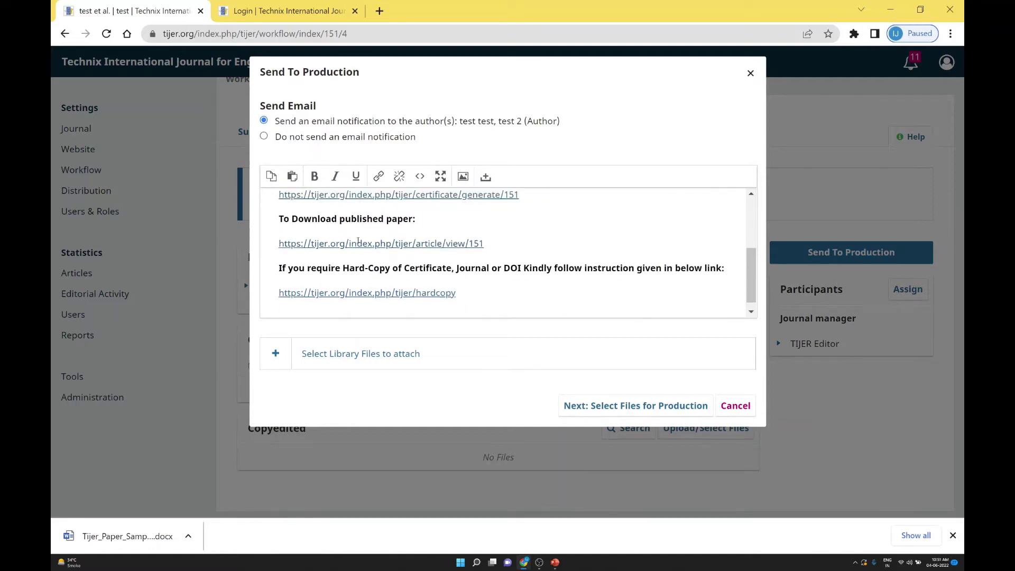
scroll(330, 257, "down", 4)
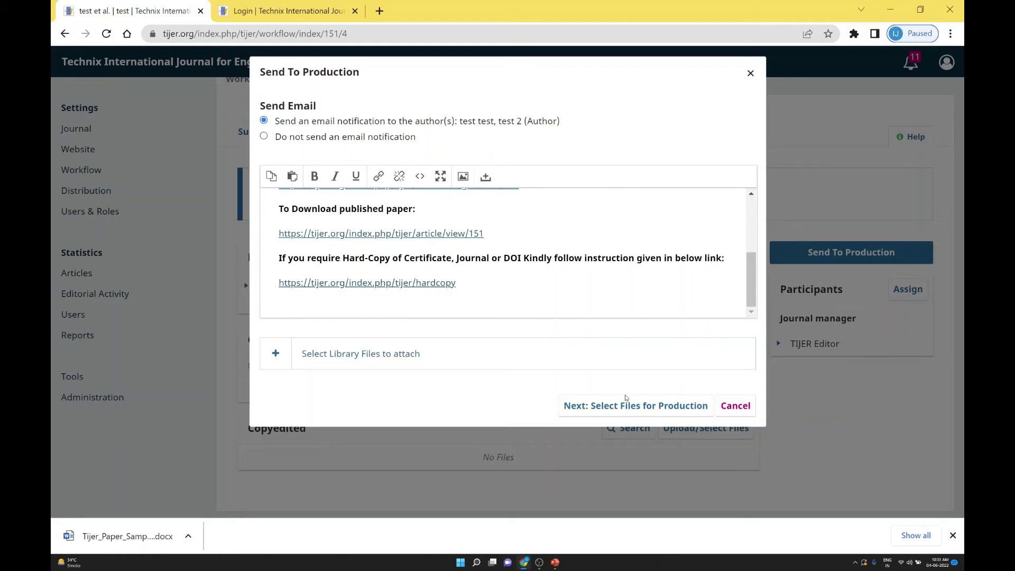
left_click(611, 407)
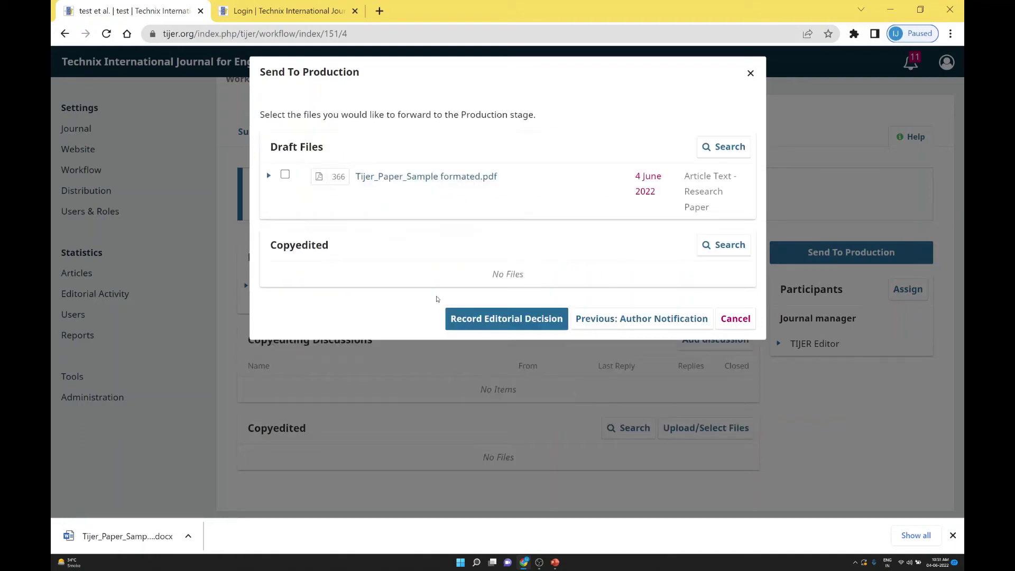
left_click(486, 313)
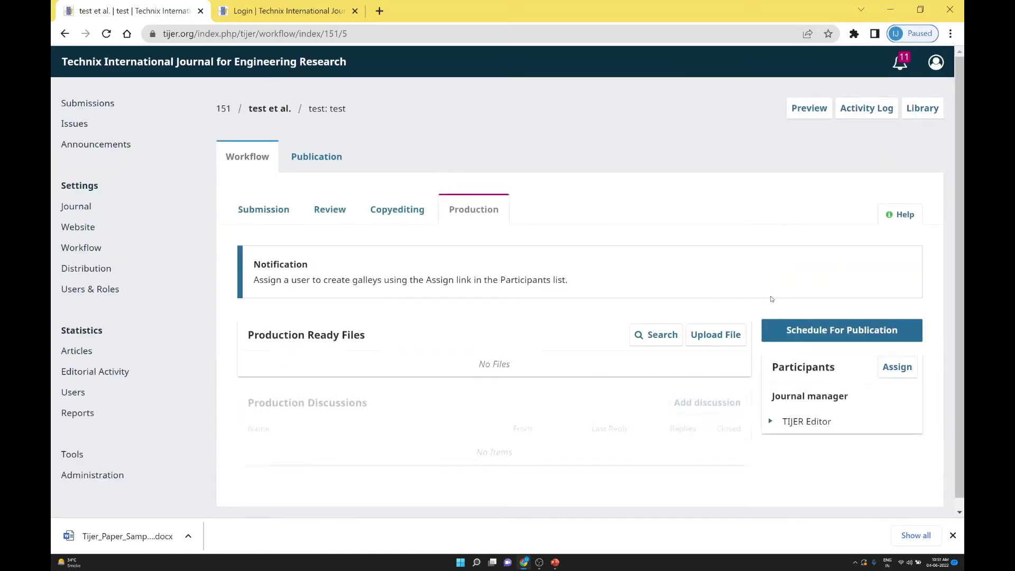
- Open the article's publication details and save its Title & Abstract
left_click(887, 330)
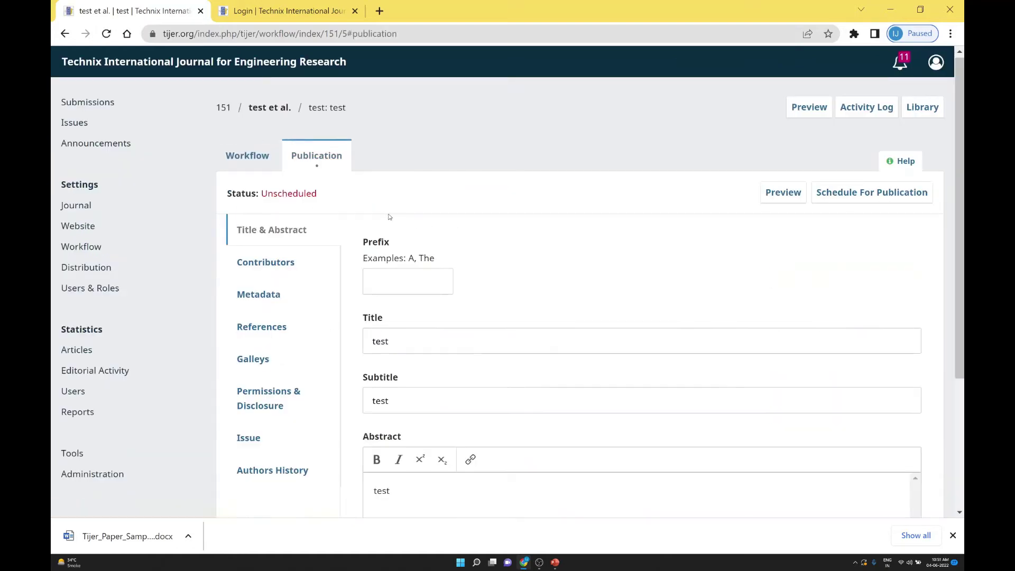
scroll(402, 220, "down", 2)
scroll(389, 216, "up", 3)
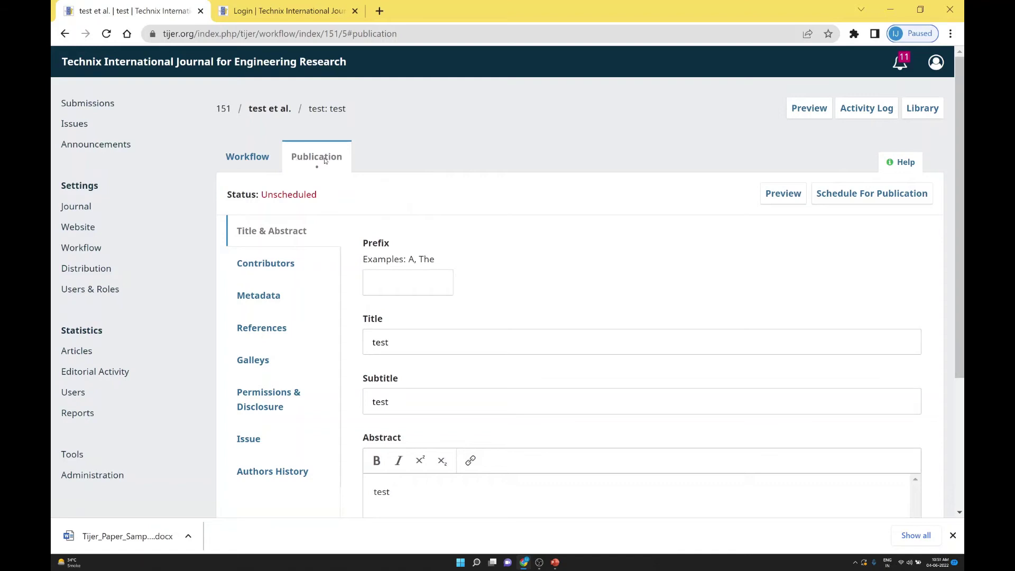
scroll(325, 172, "down", 3)
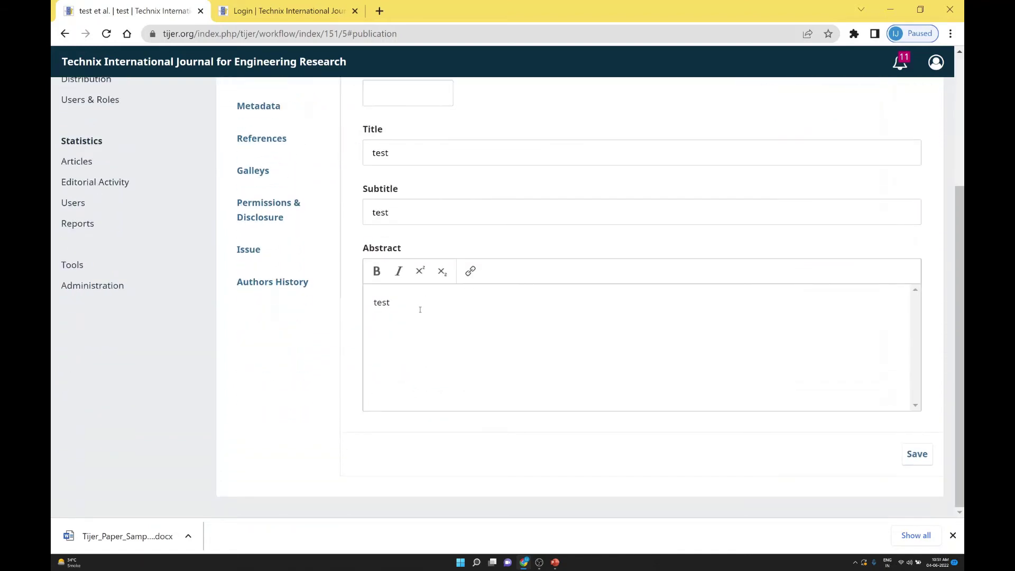
scroll(419, 308, "up", 3)
scroll(399, 277, "down", 3)
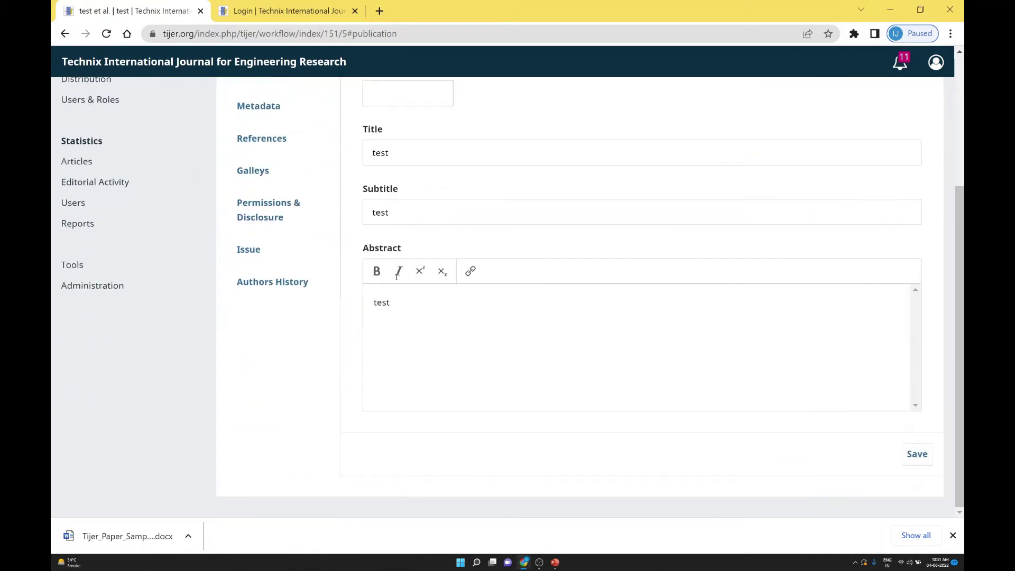
scroll(431, 297, "up", 3)
scroll(822, 338, "down", 3)
left_click(917, 454)
scroll(584, 340, "up", 3)
- Review the Contributors, Metadata and References sections, then show the empty Galleys list
left_click(300, 268)
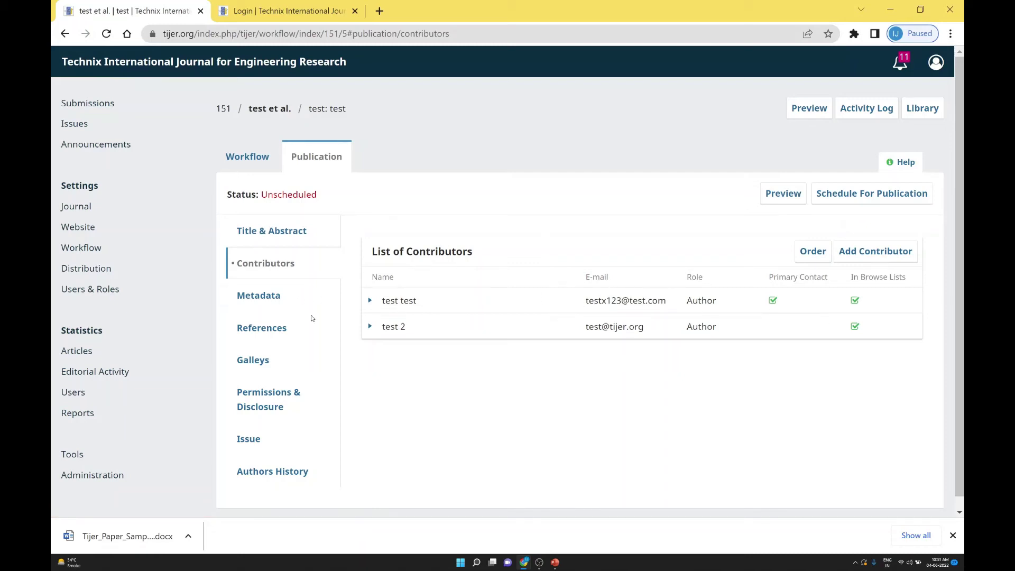
left_click(268, 306)
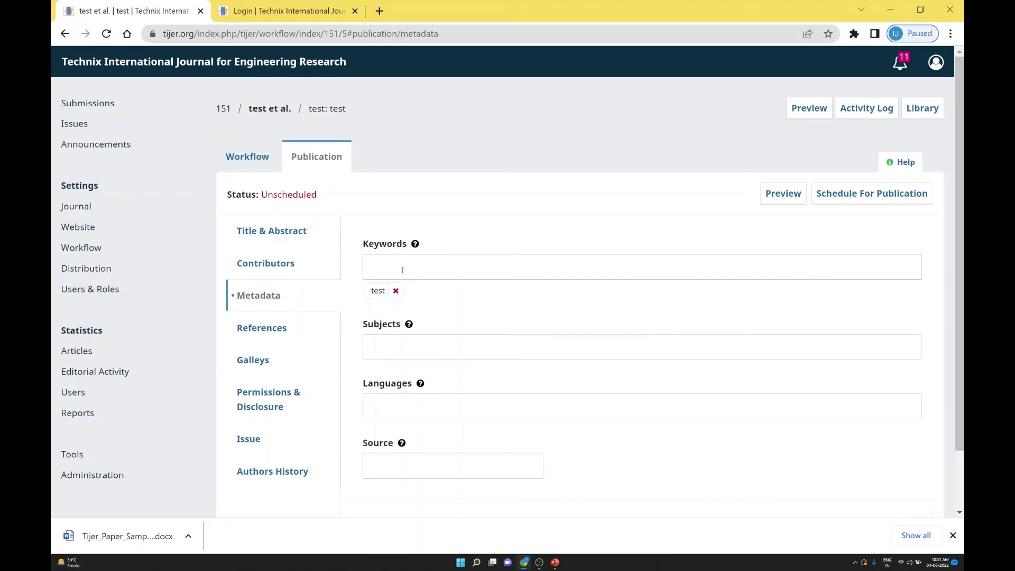
scroll(403, 270, "down", 2)
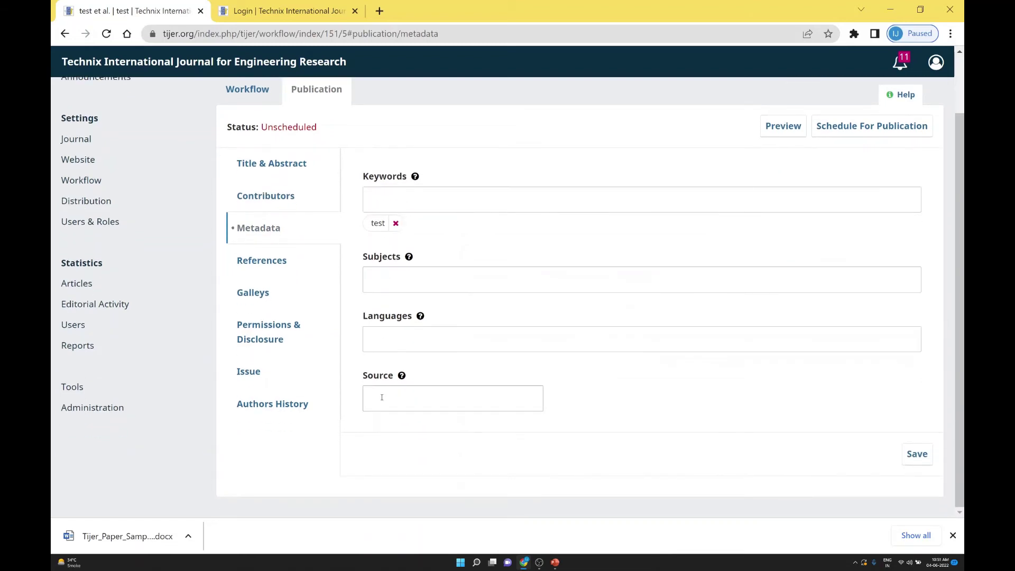
left_click(269, 261)
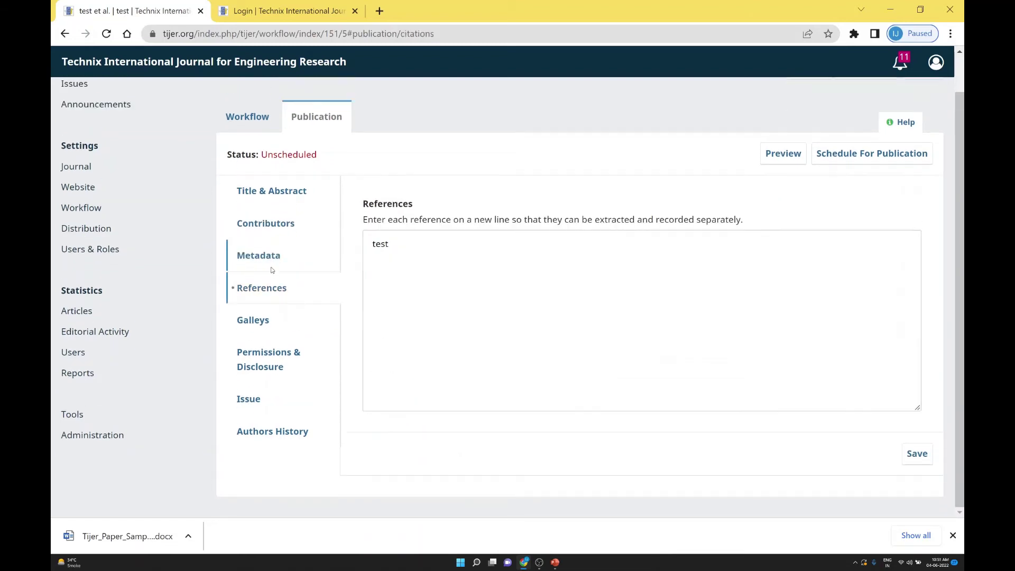
left_click(250, 320)
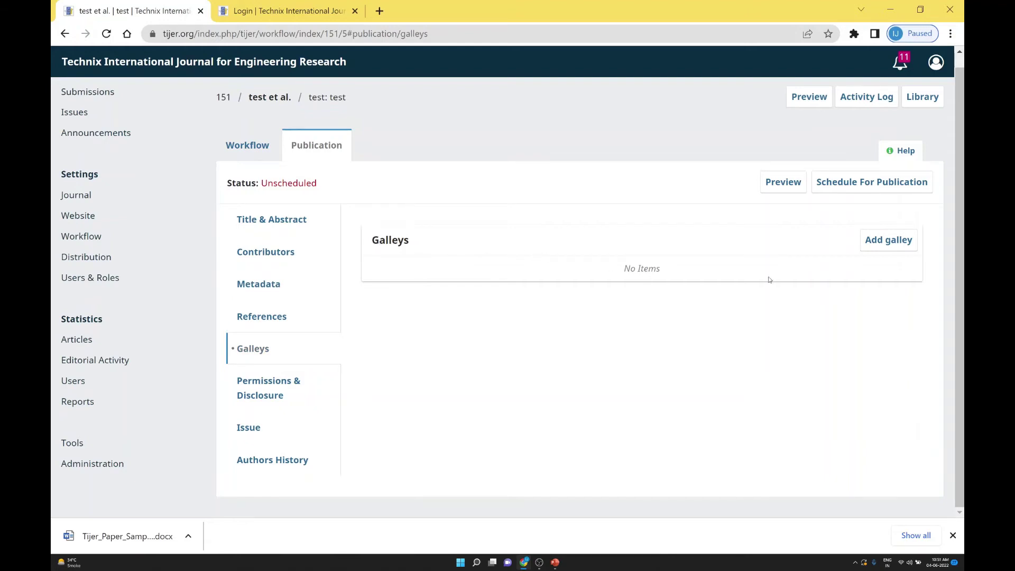
- Create a new galley labelled PDF and save it
left_click(875, 244)
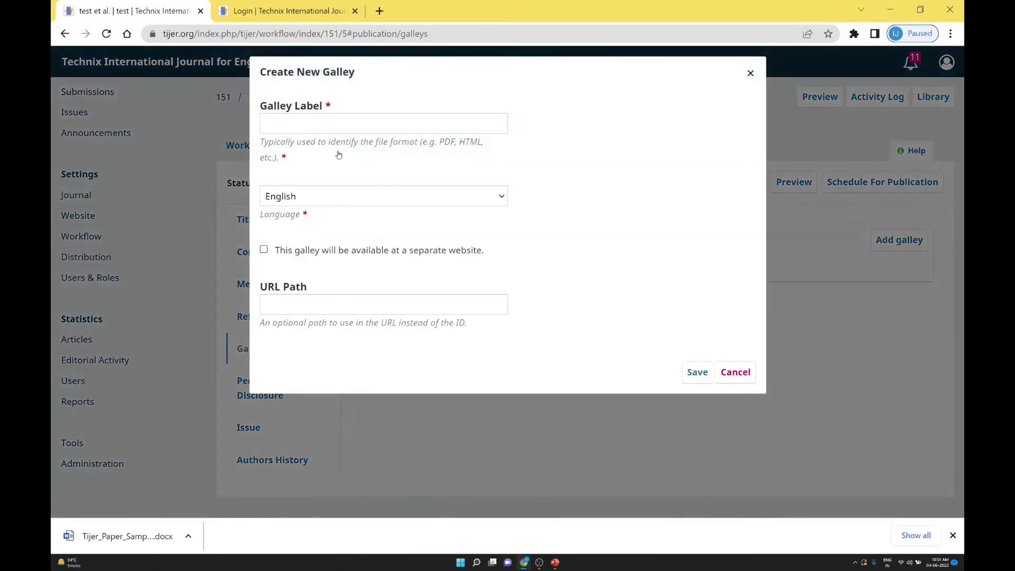
left_click(305, 124)
type("PDF")
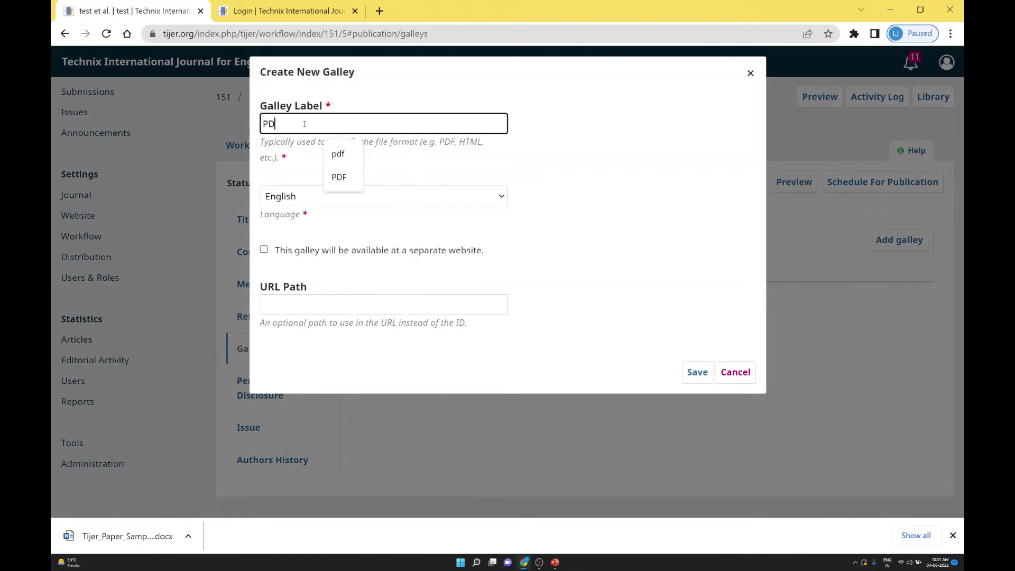
left_click(692, 372)
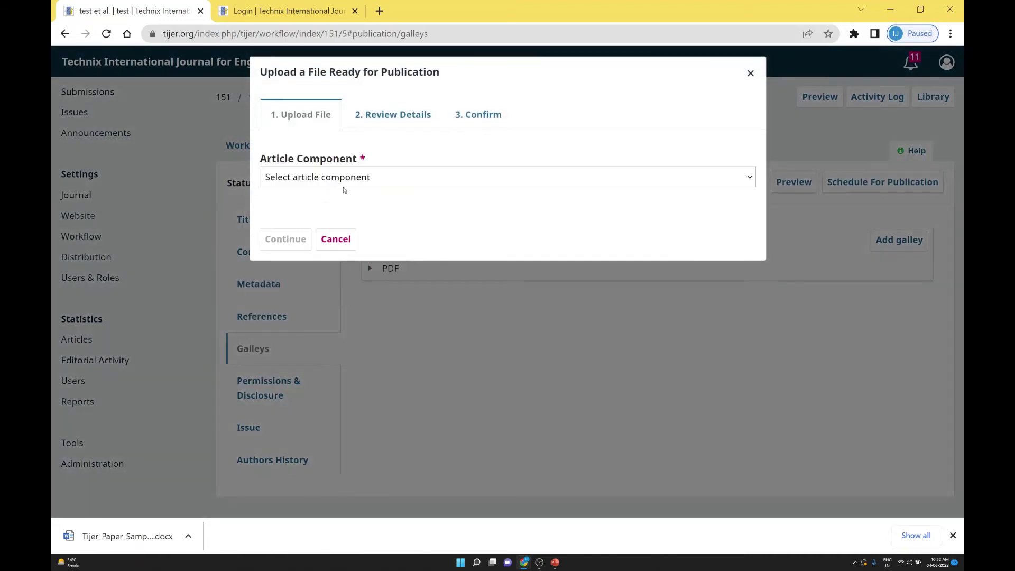
- Upload the sample paper from Downloads as Article Text - Research Paper in the PDF galley
left_click(345, 183)
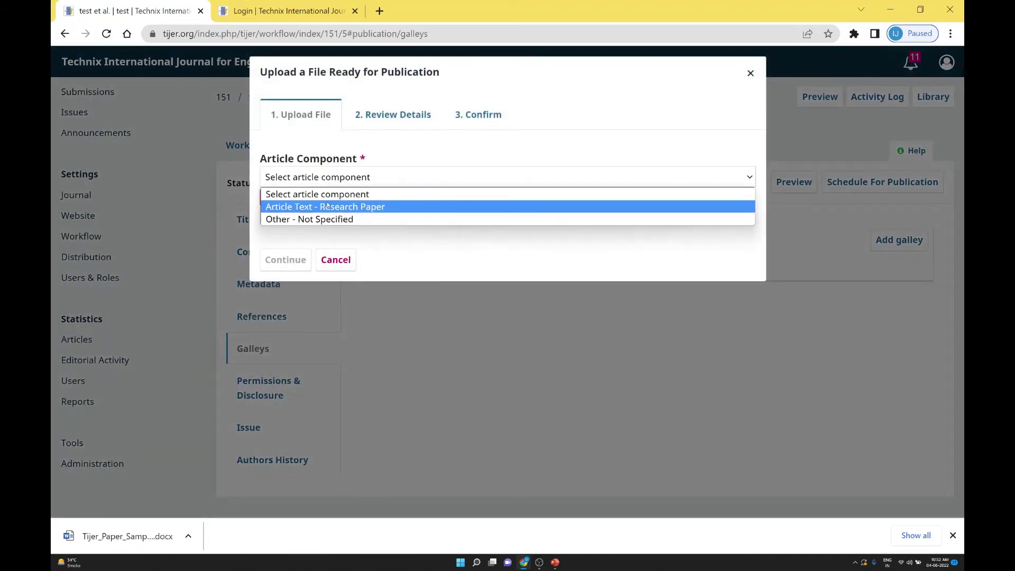
left_click(370, 204)
left_click(701, 229)
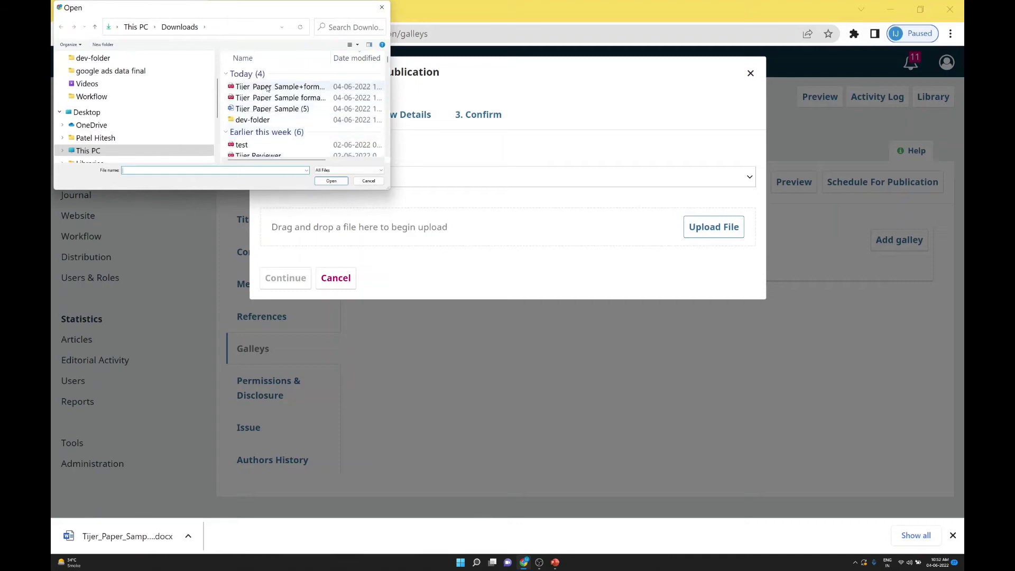
left_click(286, 85)
left_click(320, 182)
left_click(286, 279)
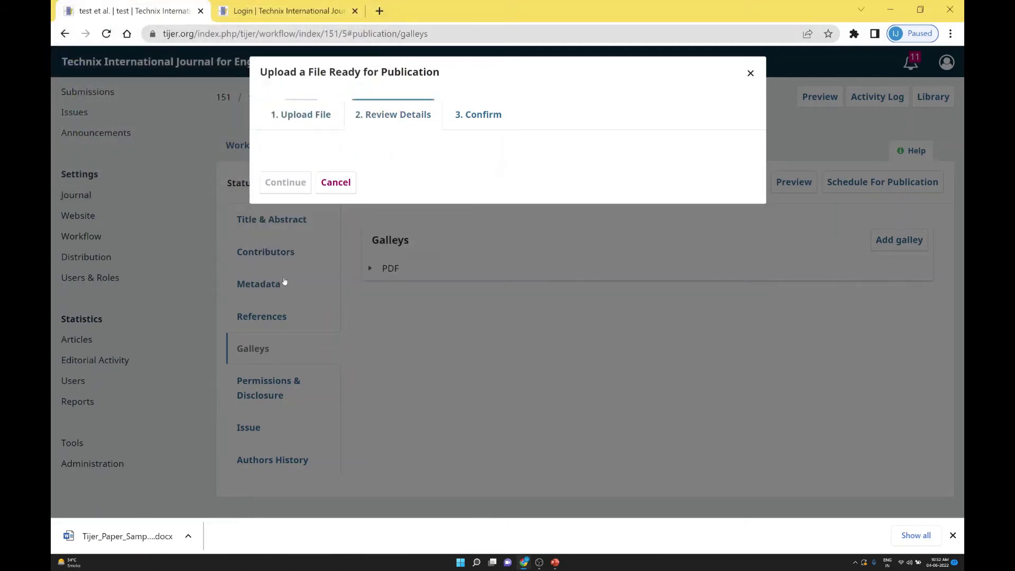
left_click(282, 224)
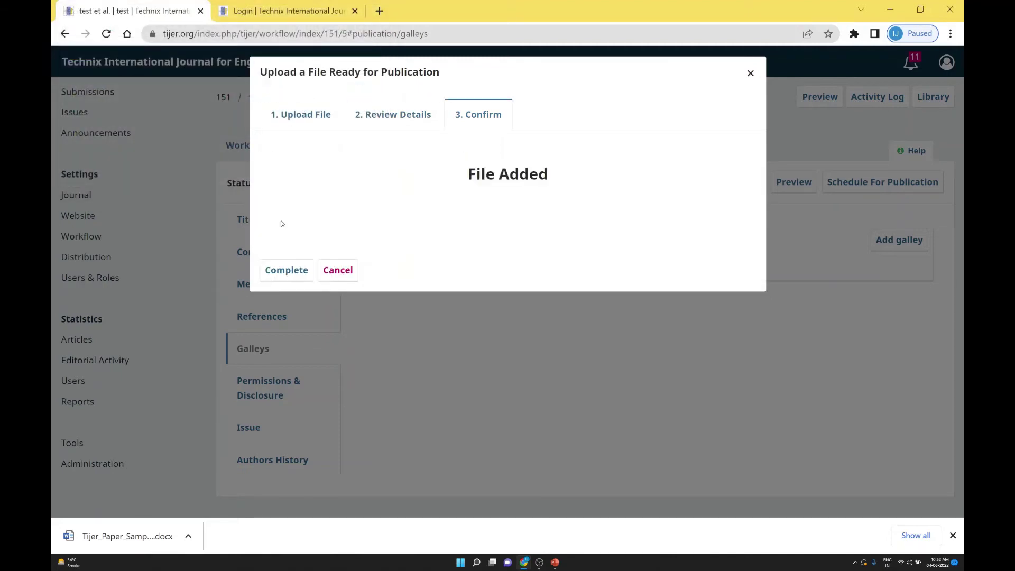
left_click(282, 268)
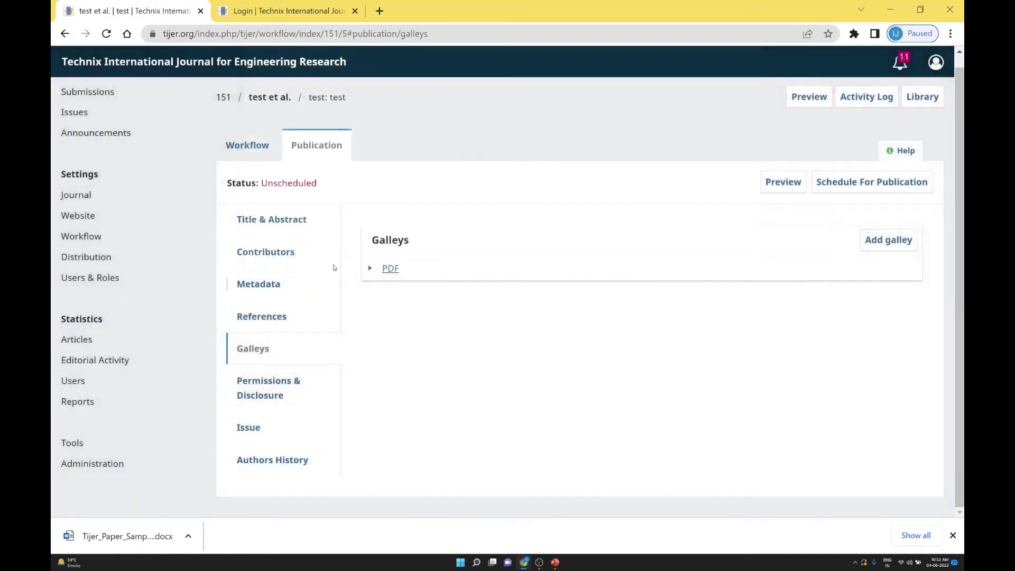
- Start a second galley labelled HTML, then cancel it
left_click(898, 240)
left_click(328, 125)
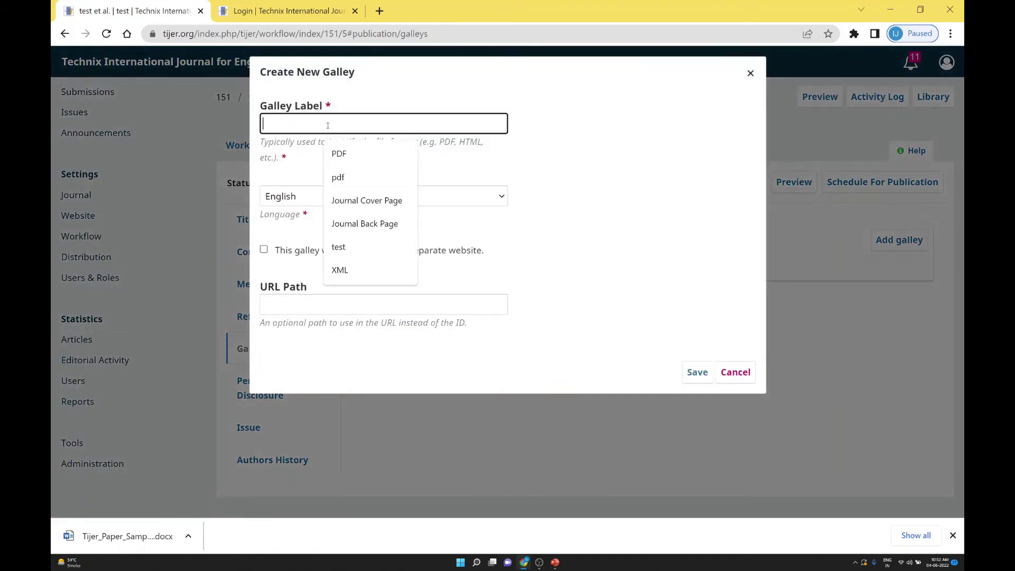
type("HTM")
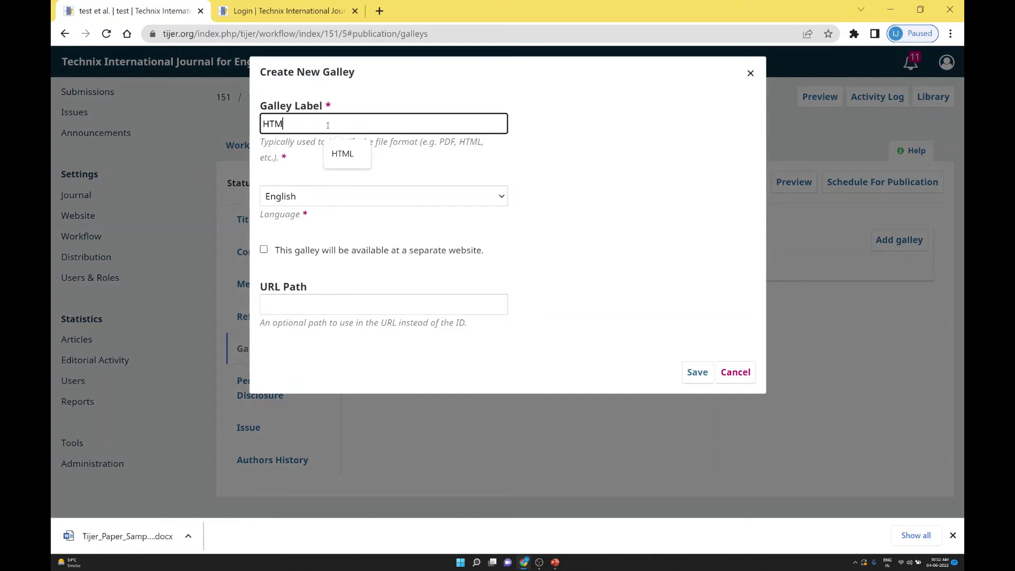
type("L")
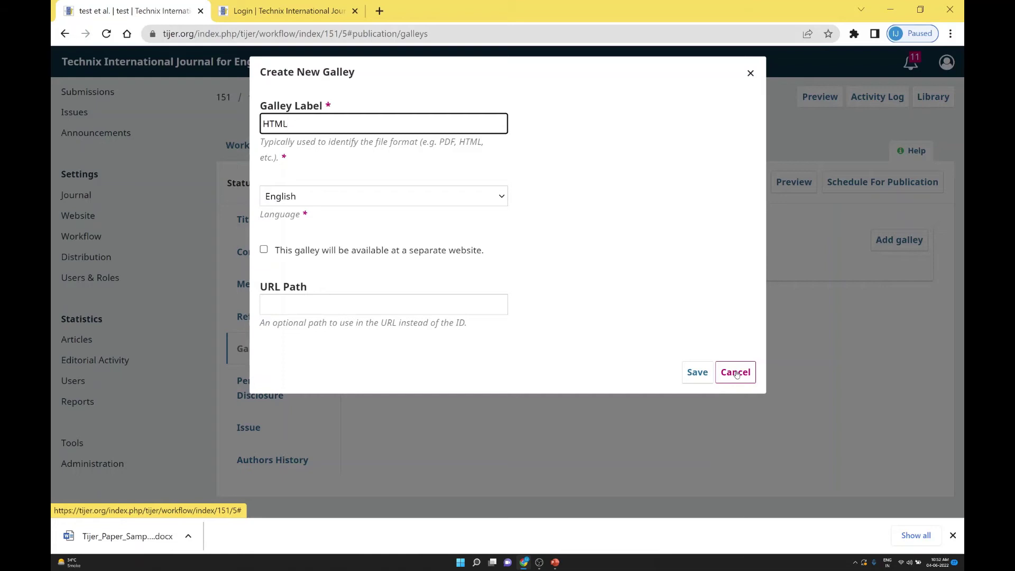
left_click(735, 372)
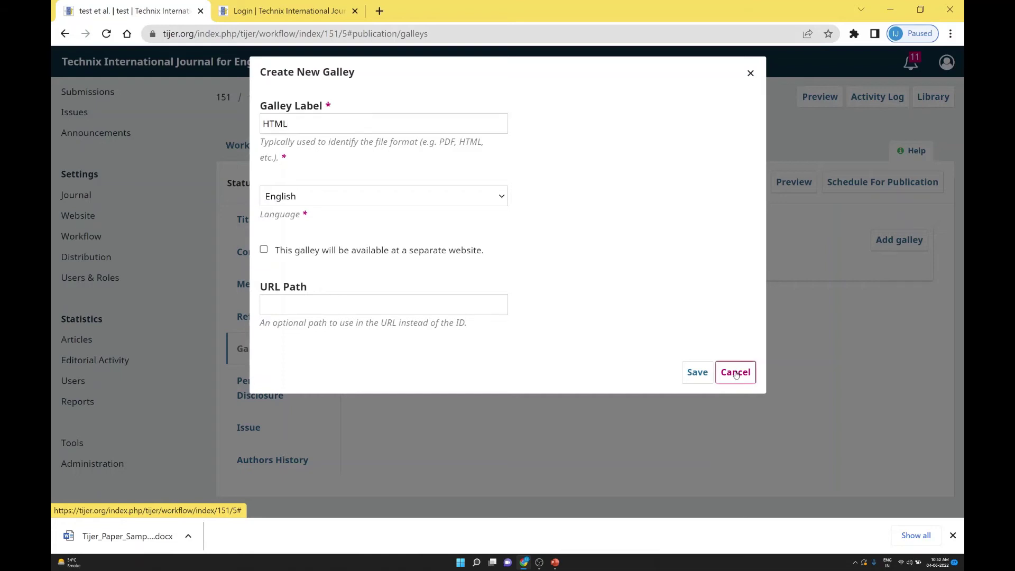
- Set the article's pages to 1-5 and publication date to 2015-10-30, and save
left_click(272, 379)
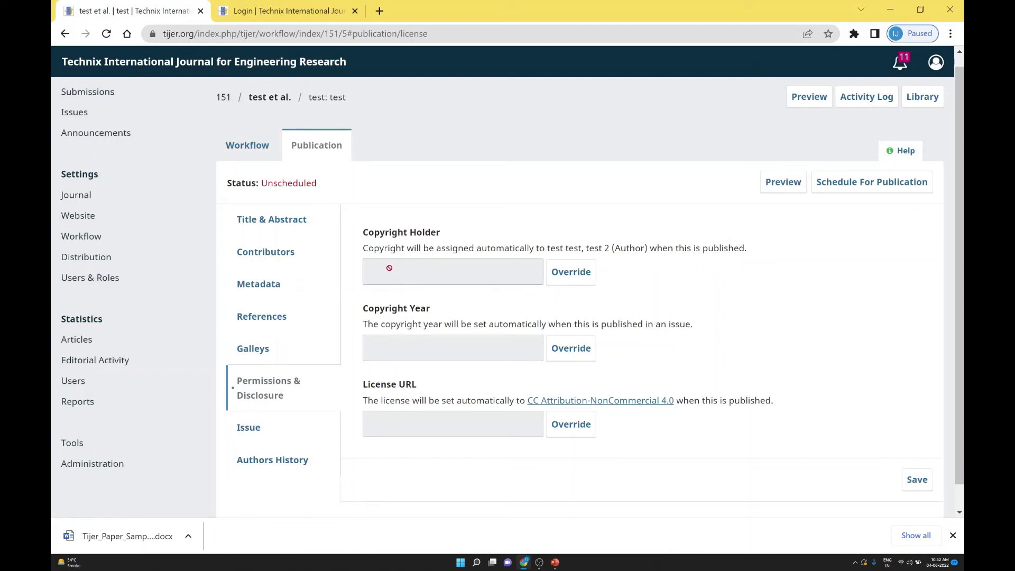
scroll(386, 269, "down", 1)
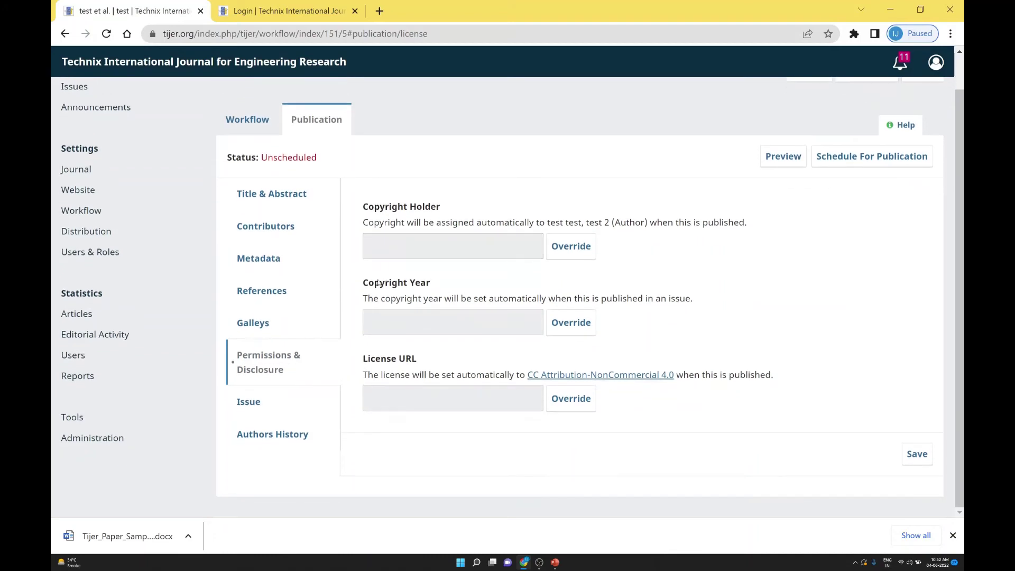
left_click(264, 407)
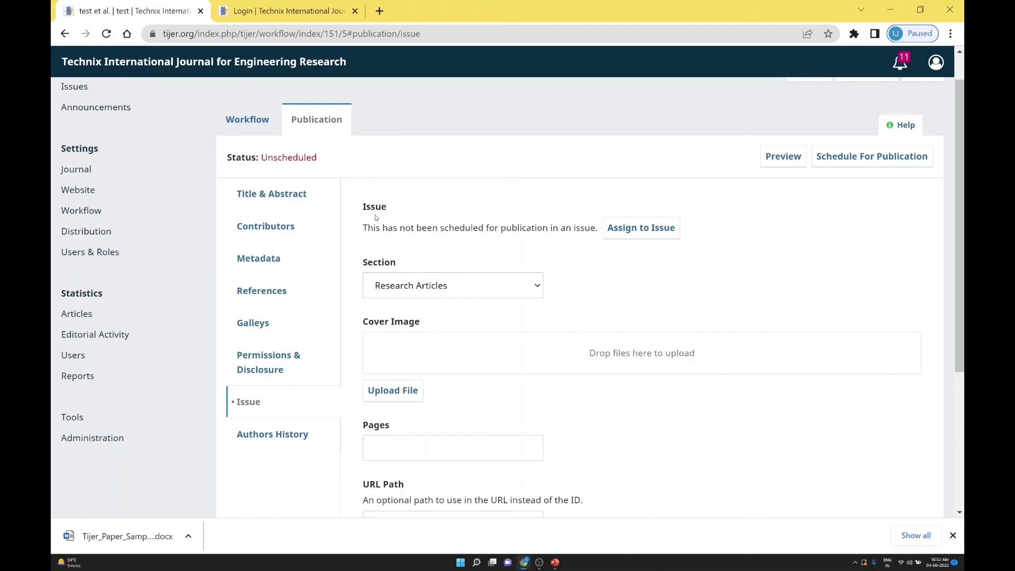
scroll(420, 242, "down", 1)
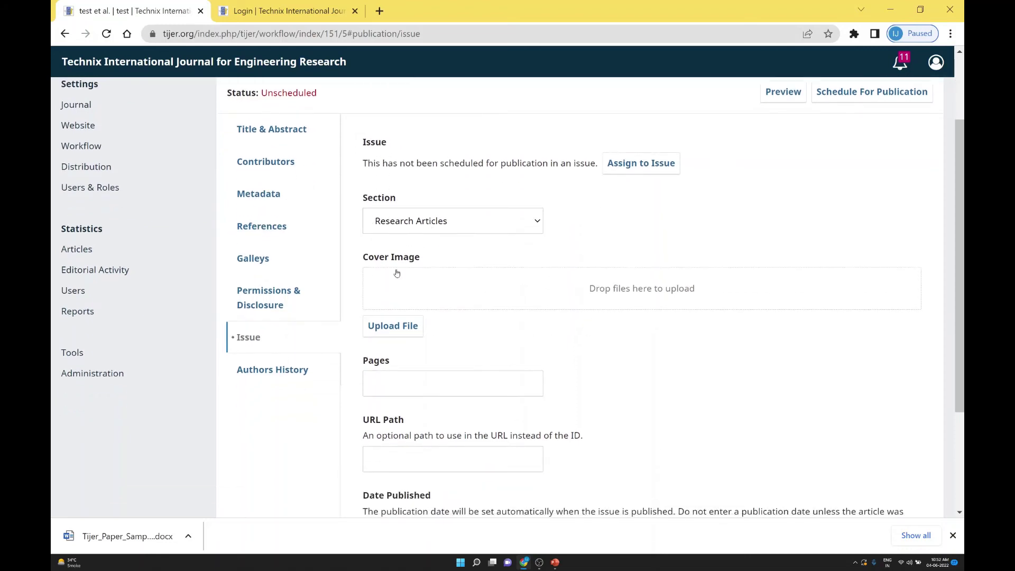
scroll(427, 287, "down", 1)
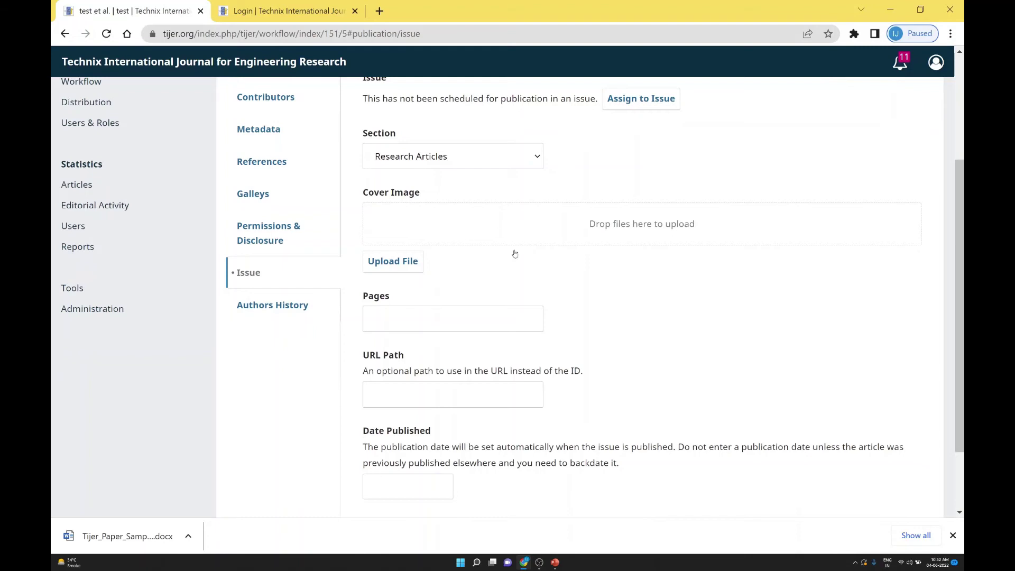
left_click(423, 318)
type("1-5")
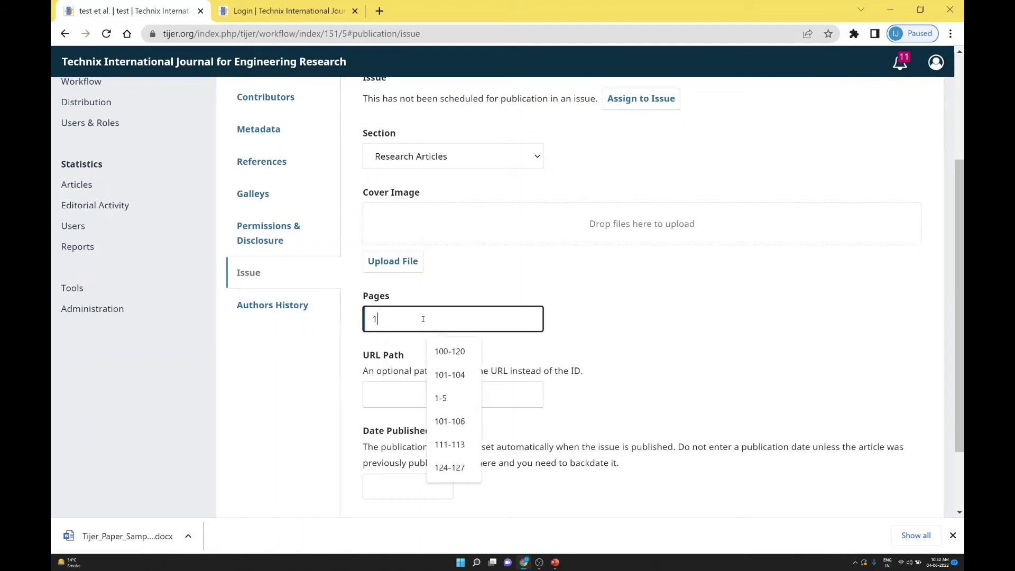
left_click(639, 296)
scroll(529, 360, "down", 2)
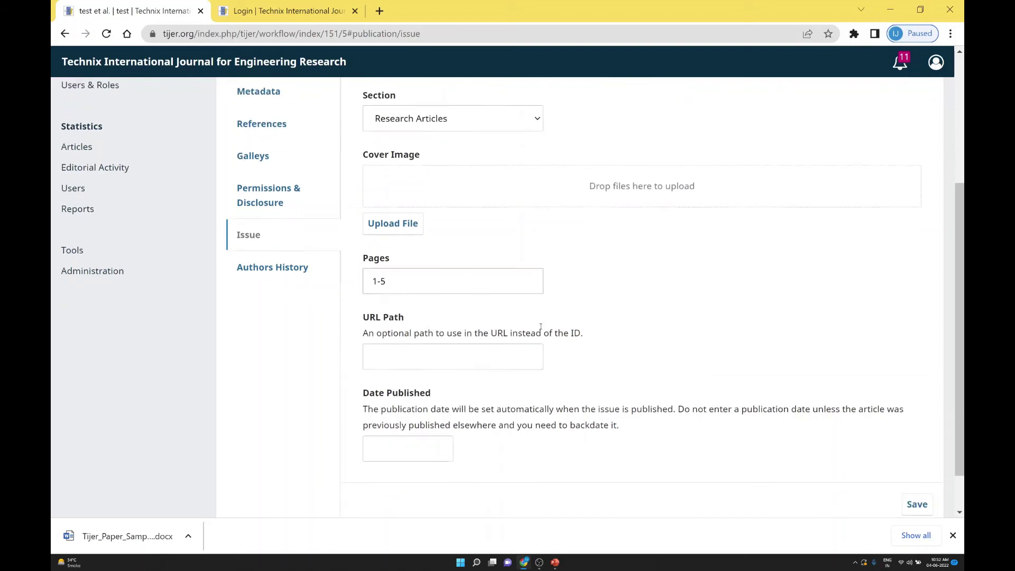
left_click(411, 426)
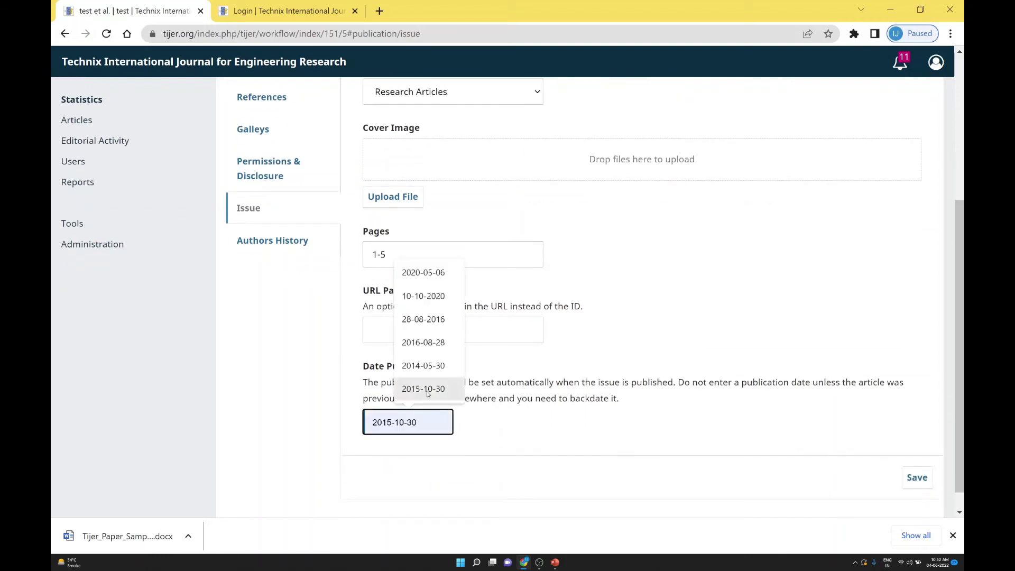
left_click(426, 390)
left_click(915, 478)
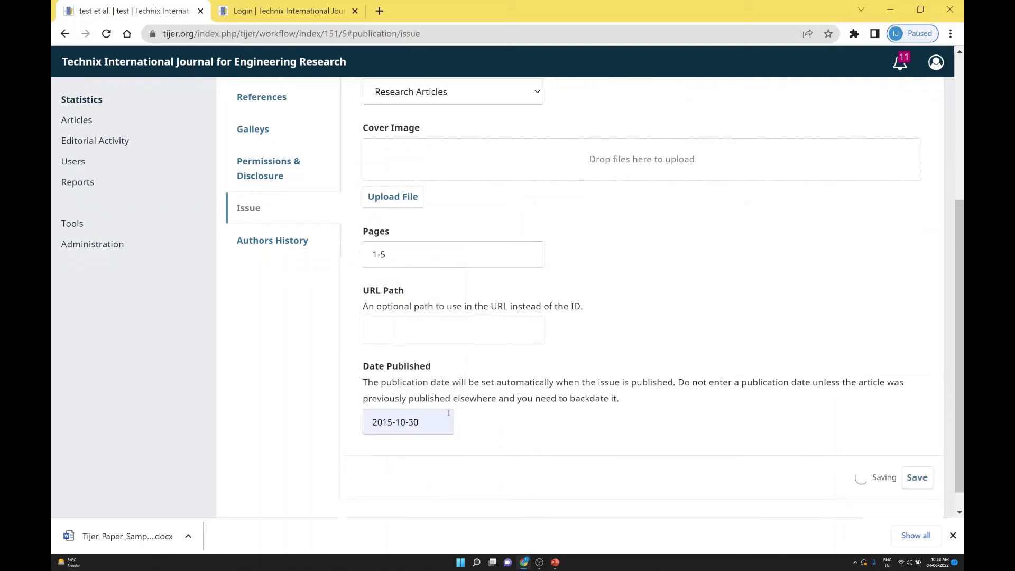
- Review the authors' submission history
left_click(284, 241)
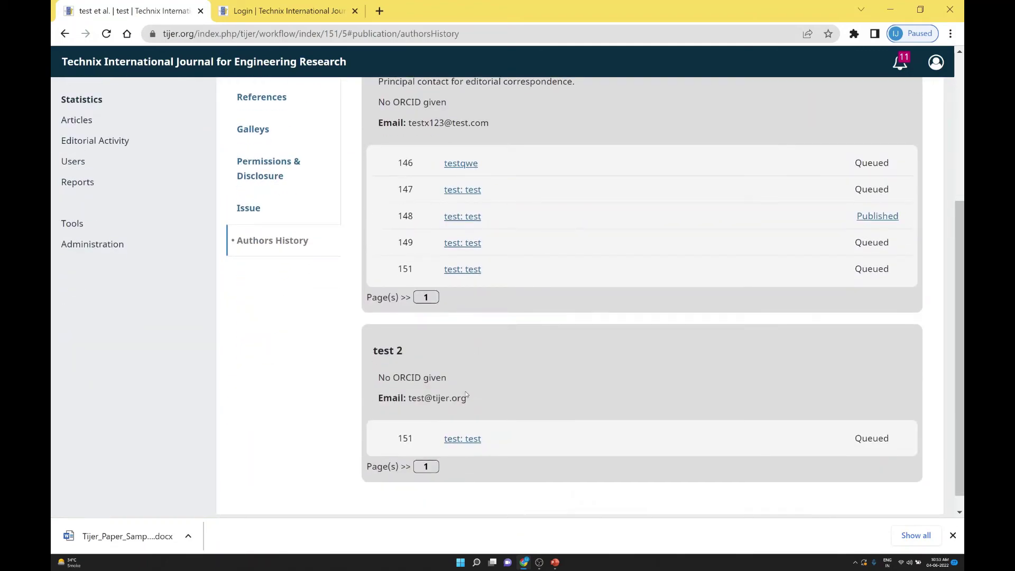
scroll(466, 395, "up", 2)
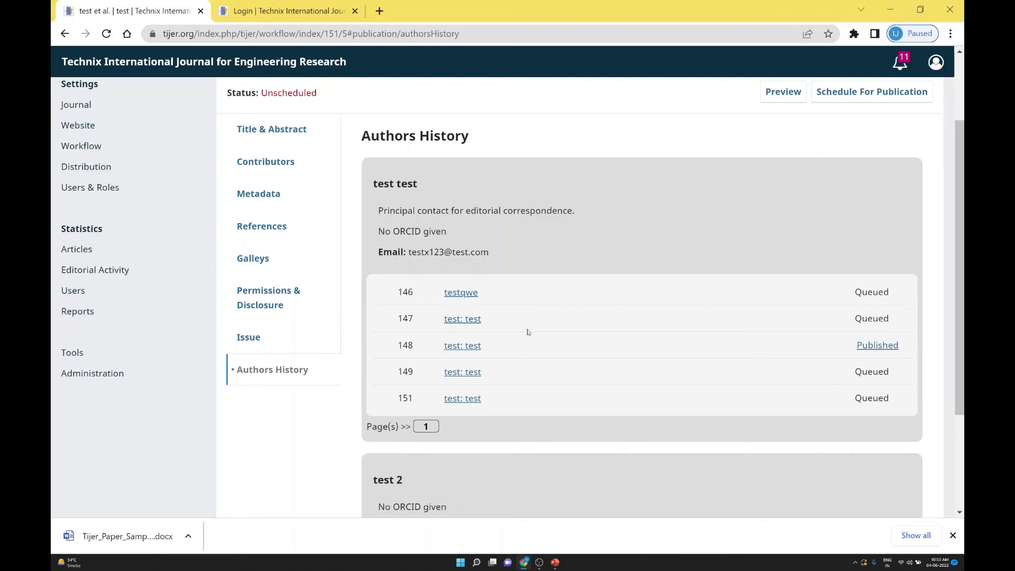
scroll(528, 332, "down", 2)
scroll(482, 358, "up", 4)
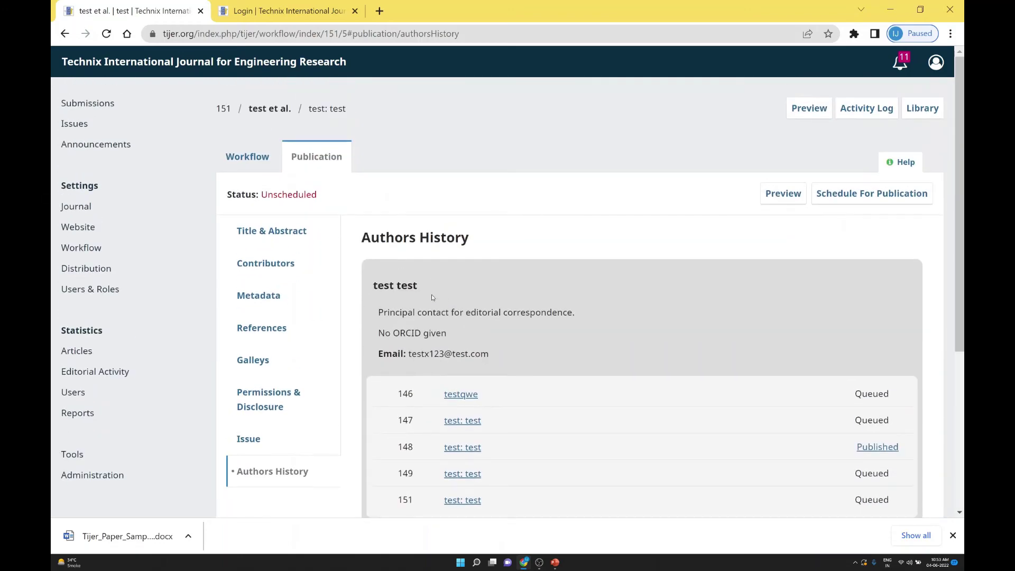
- Assign the article to Vol. 9 No. 5 (2022): May 2022 and save
scroll(428, 299, "down", 2)
left_click(249, 308)
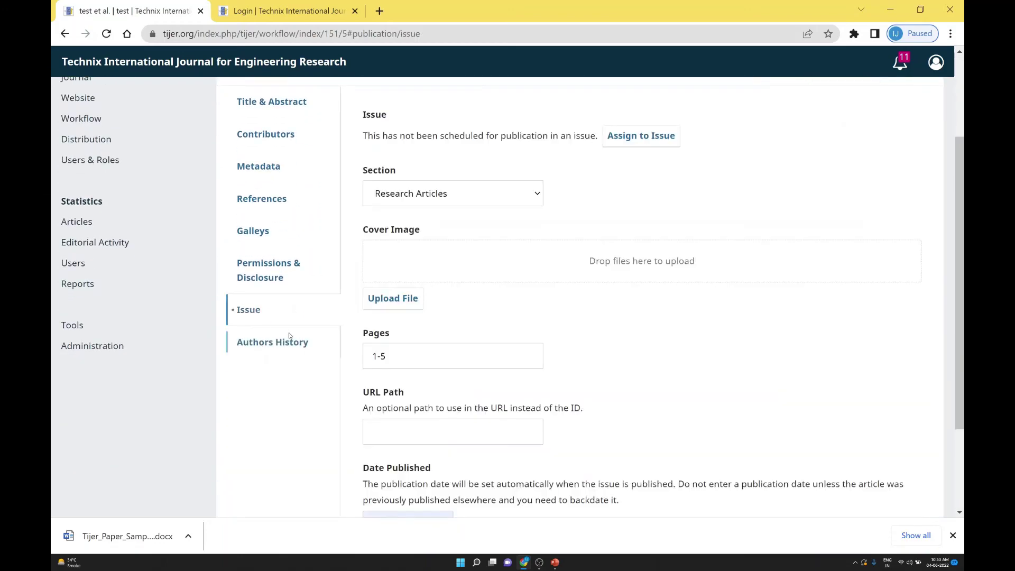
scroll(290, 335, "up", 2)
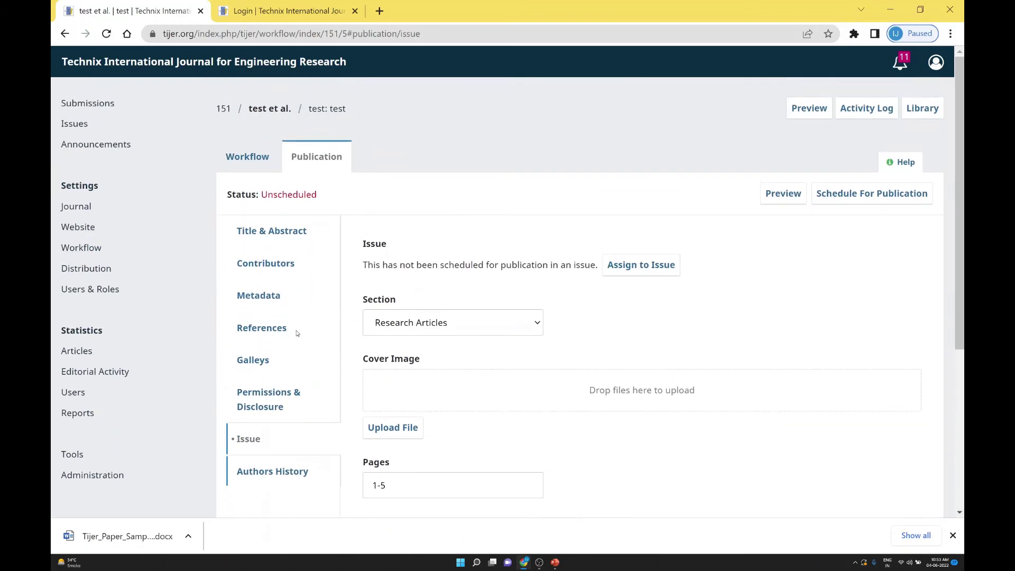
left_click(634, 269)
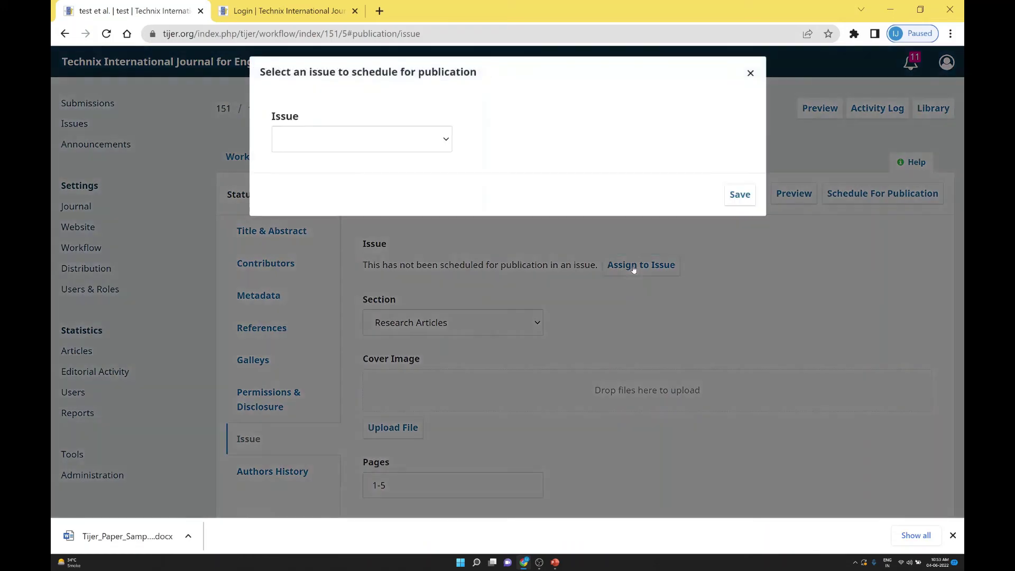
left_click(349, 148)
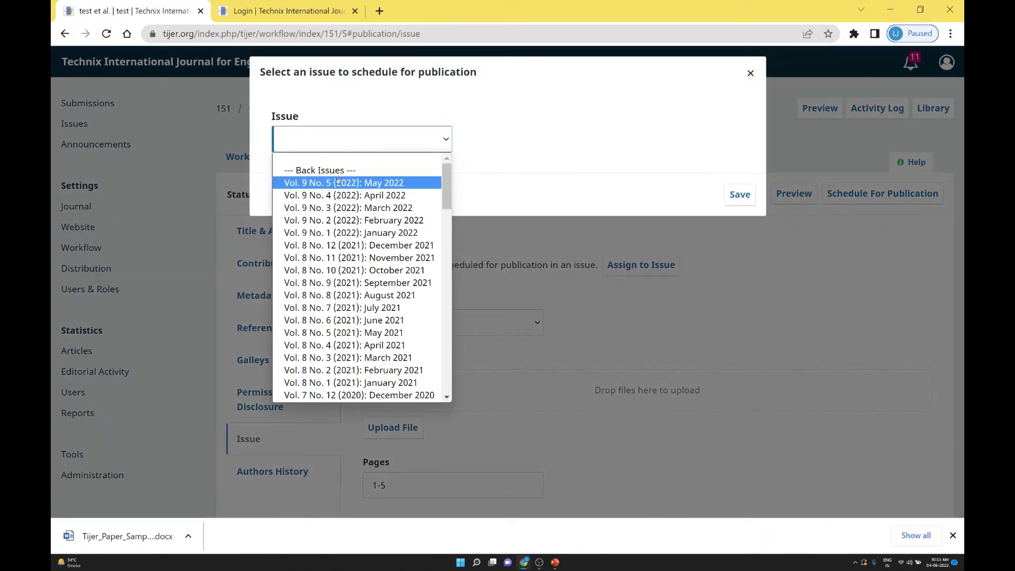
left_click(336, 181)
left_click(740, 195)
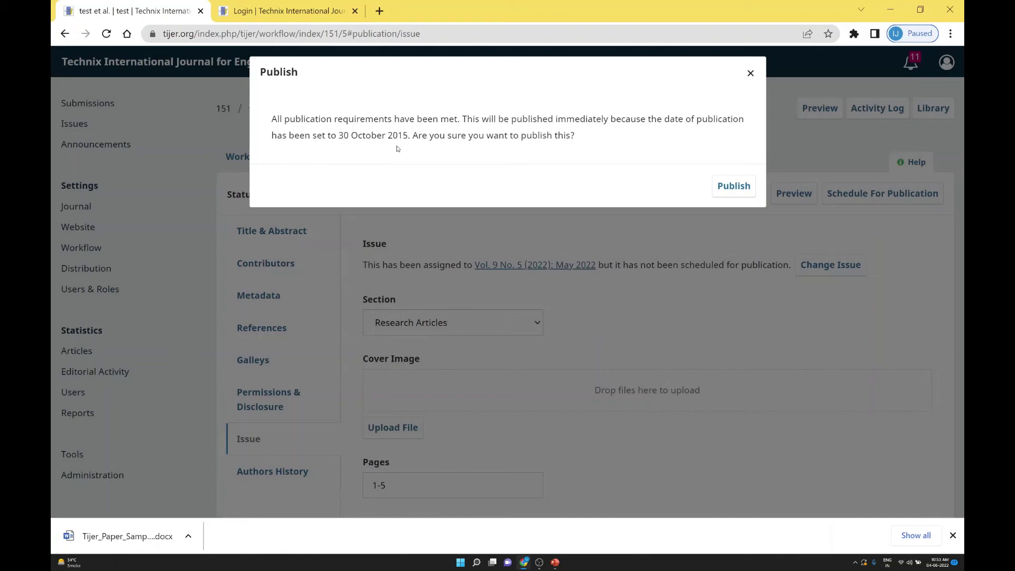
- Confirm publishing the article now
left_click(734, 186)
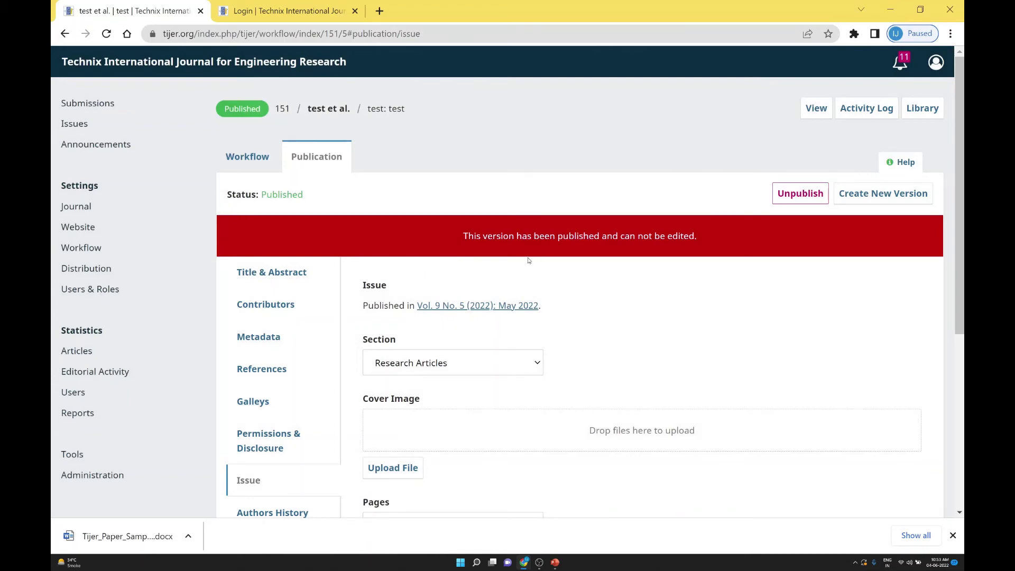
scroll(528, 260, "down", 5)
scroll(530, 259, "up", 5)
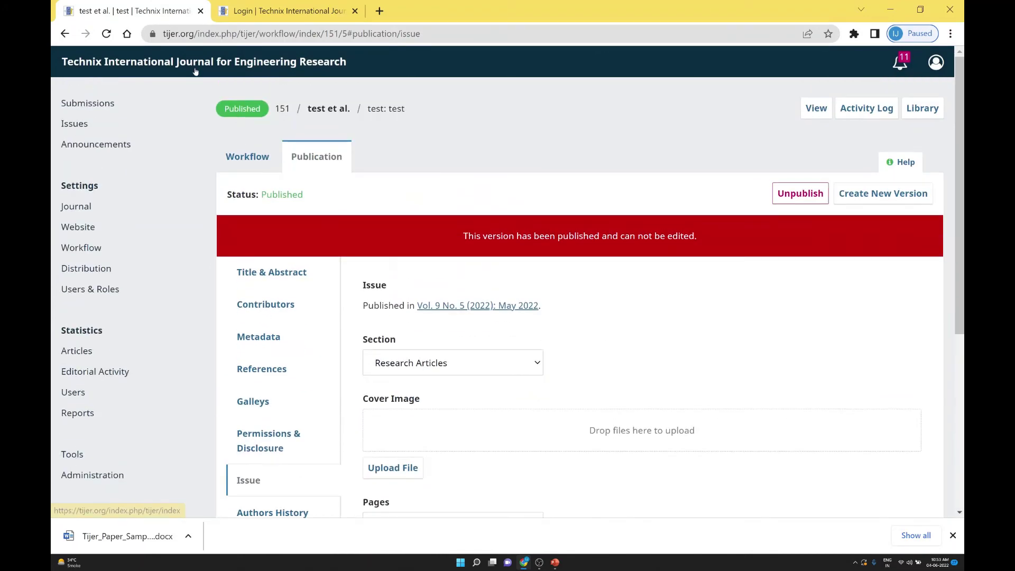
- Go to the journal's public site and browse the current May 2022 issue contents
left_click(195, 72)
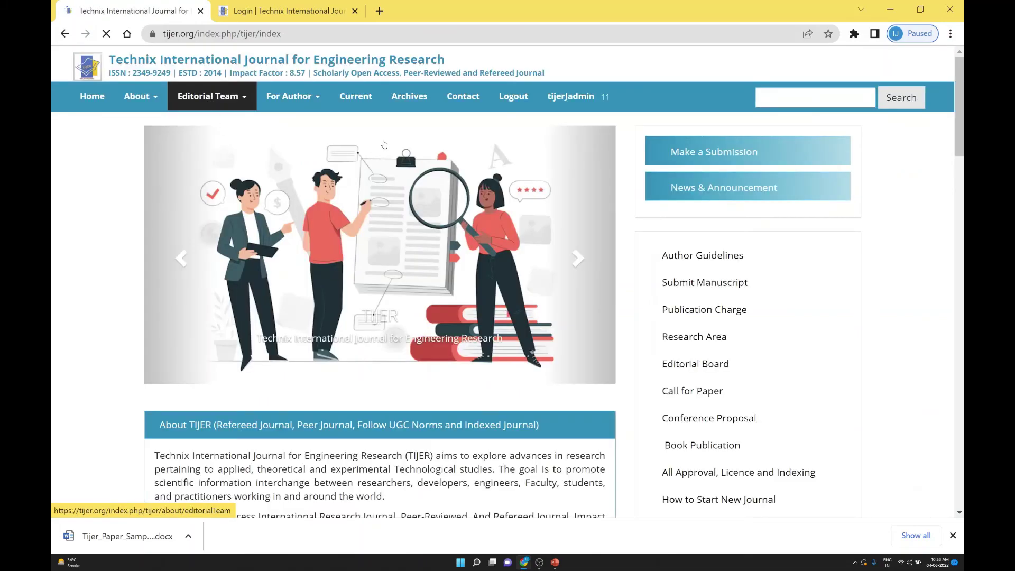
left_click(362, 102)
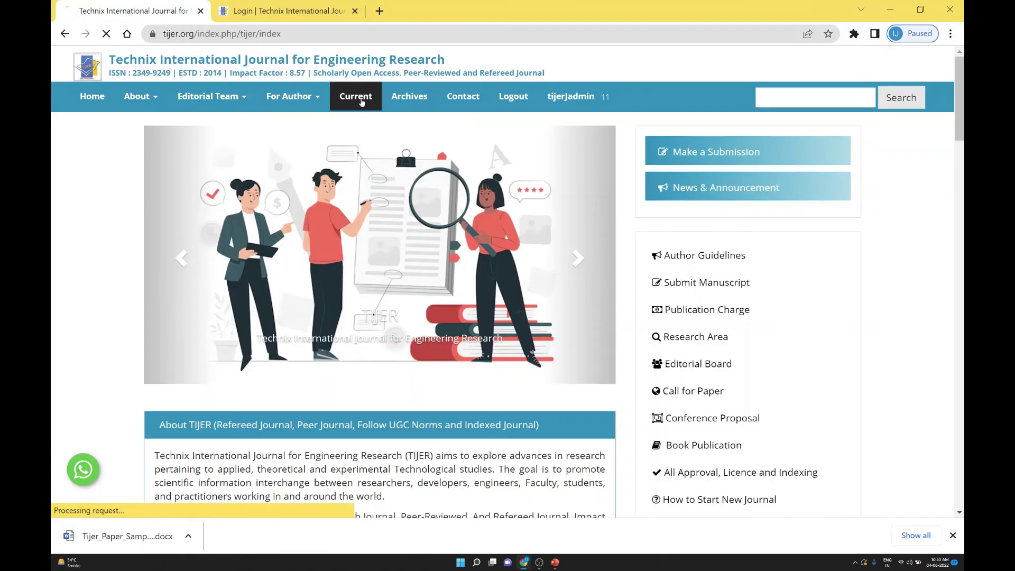
scroll(194, 200, "down", 3)
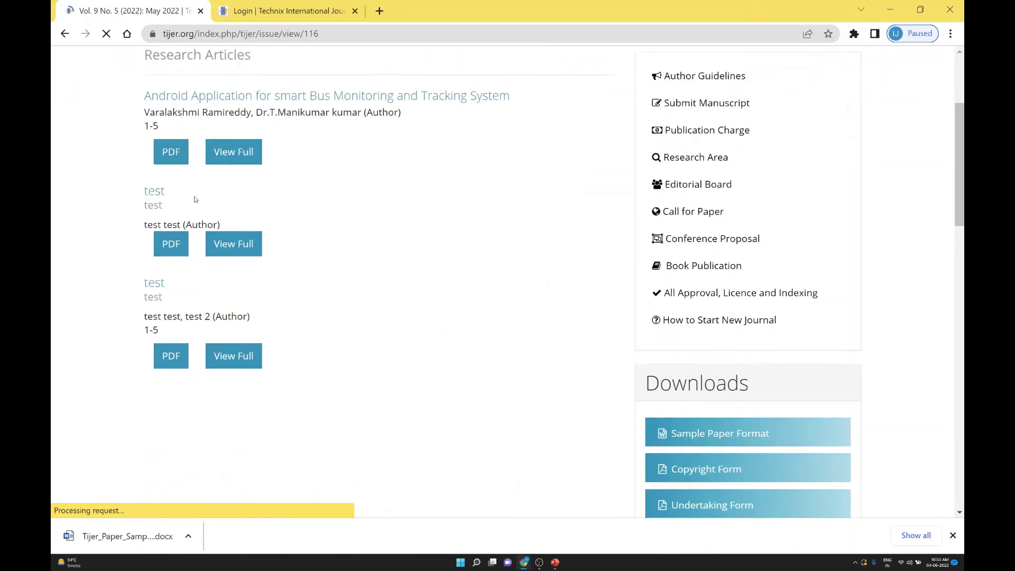
scroll(194, 200, "down", 3)
scroll(119, 182, "down", 1)
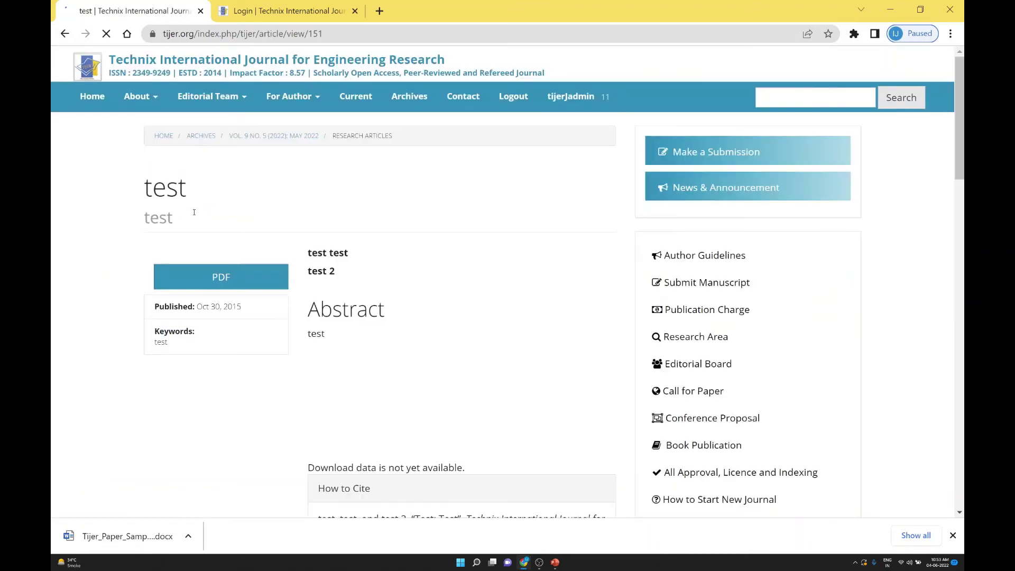
scroll(177, 213, "down", 3)
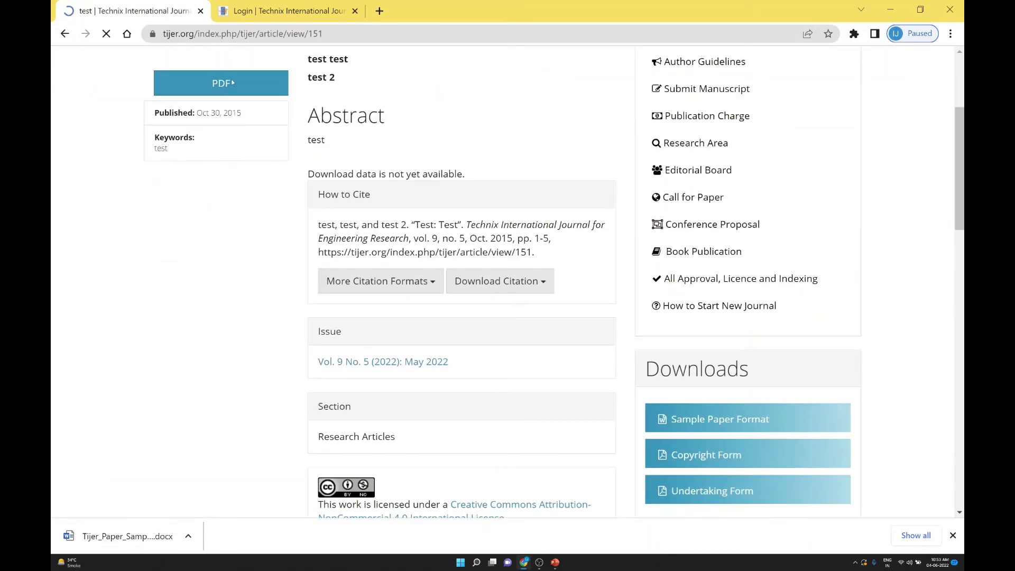
scroll(233, 174, "down", 5)
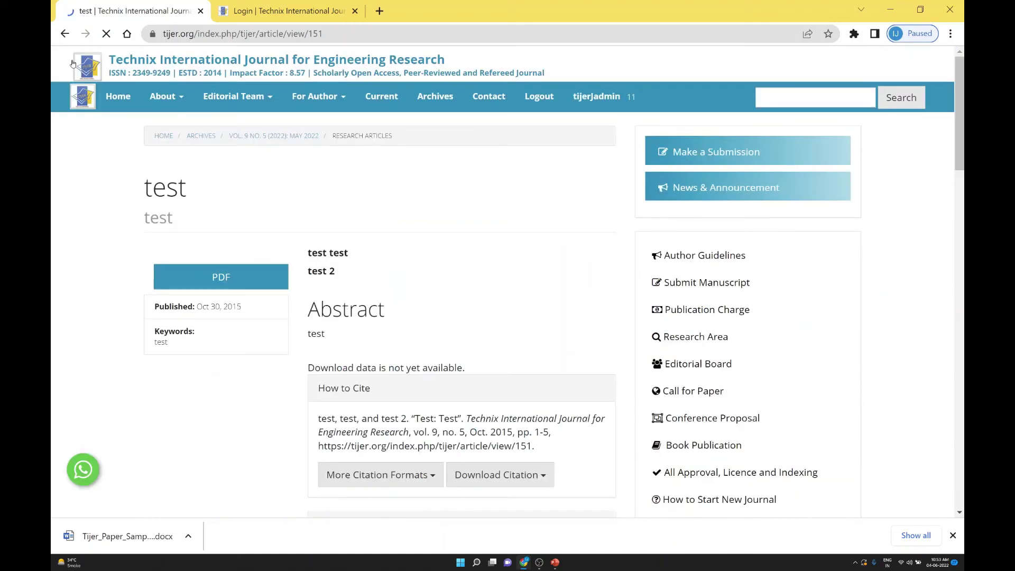
- Open the test paper's article page and look over its details
left_click(65, 33)
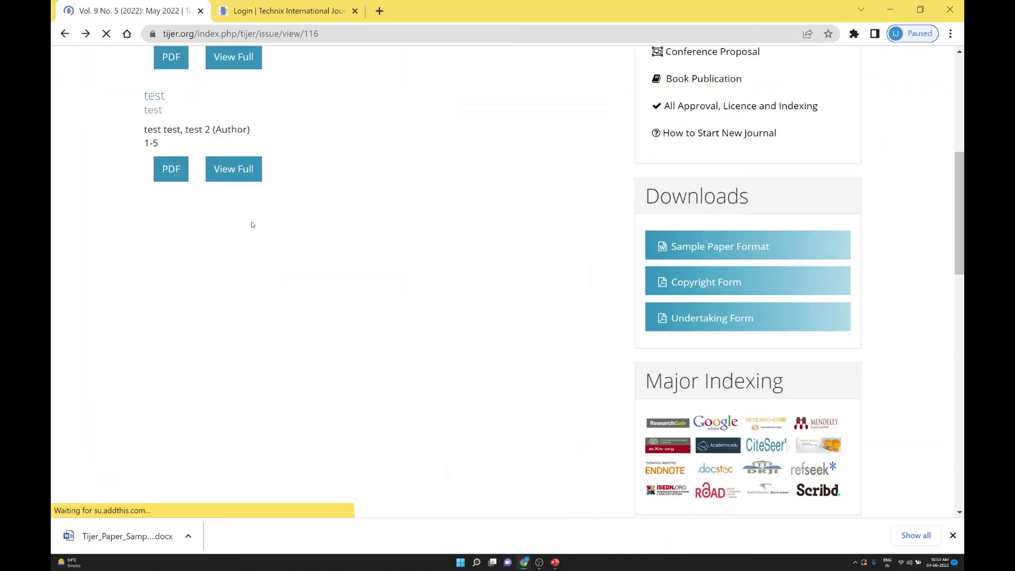
left_click(242, 169)
left_click(232, 133)
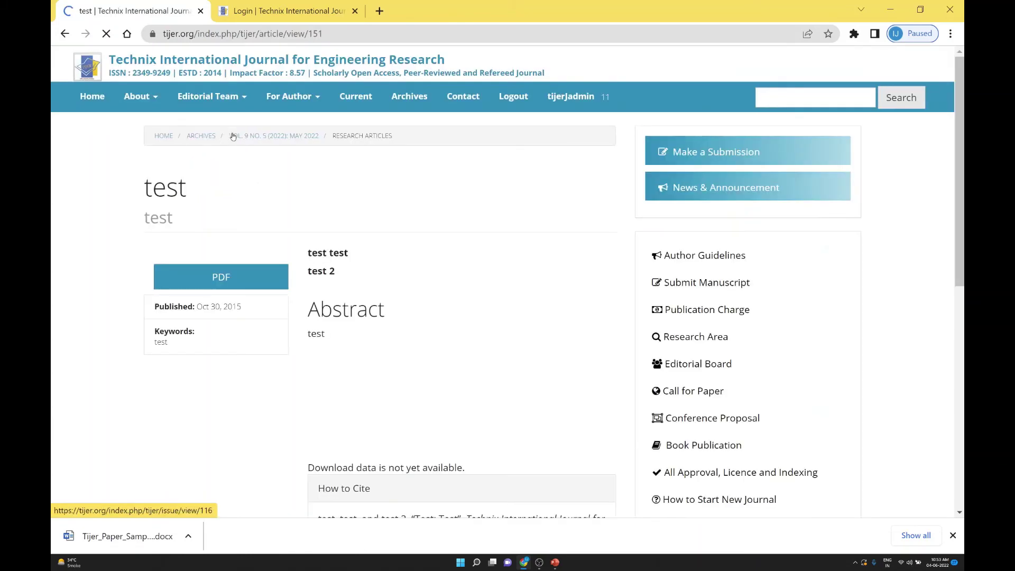
scroll(251, 218, "down", 2)
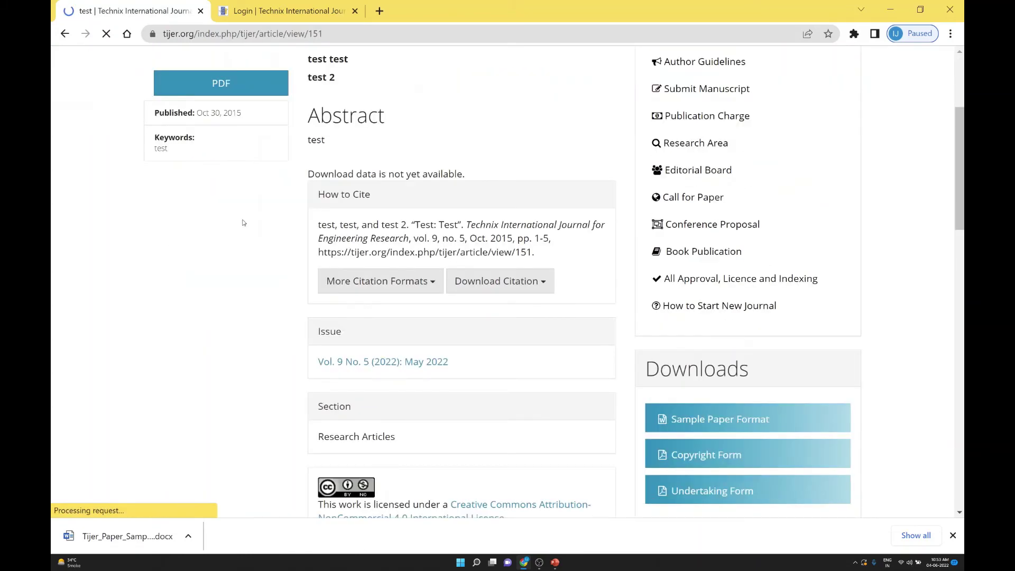
scroll(243, 222, "down", 5)
scroll(249, 221, "up", 8)
scroll(251, 221, "down", 1)
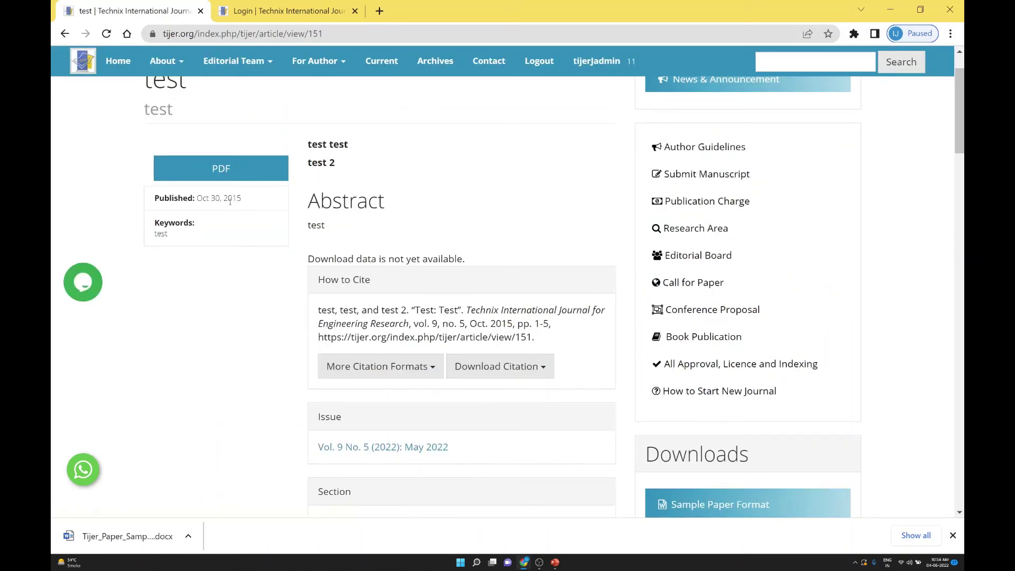
scroll(359, 245, "down", 7)
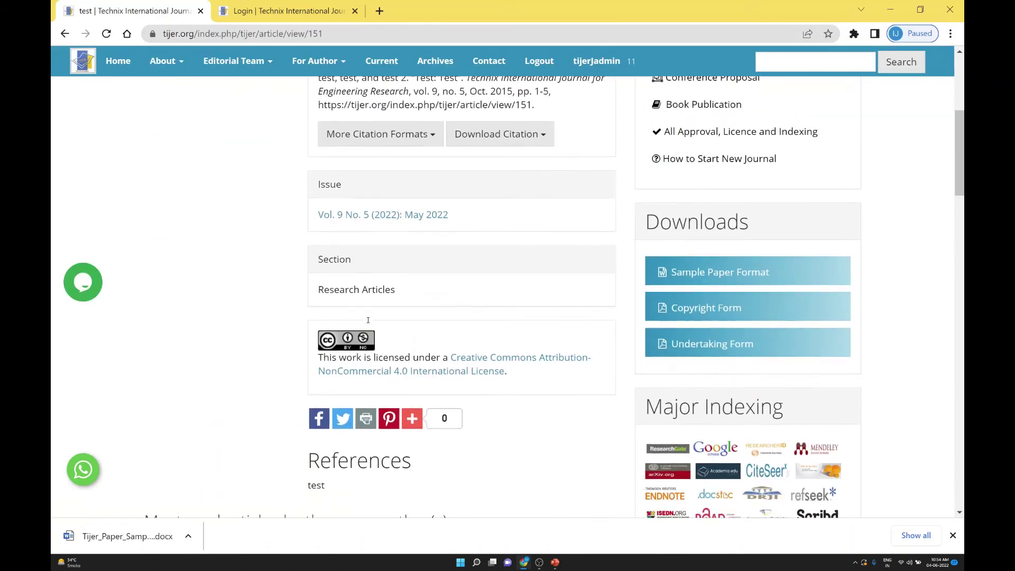
scroll(356, 325, "up", 7)
scroll(357, 324, "up", 2)
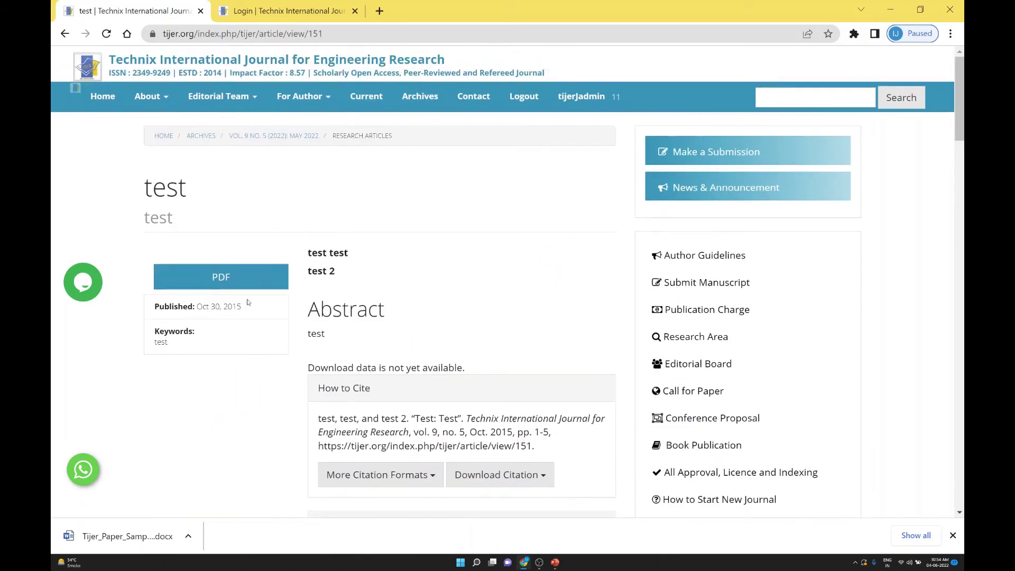
- Open the test article's published PDF and scroll through to its references
left_click(222, 283)
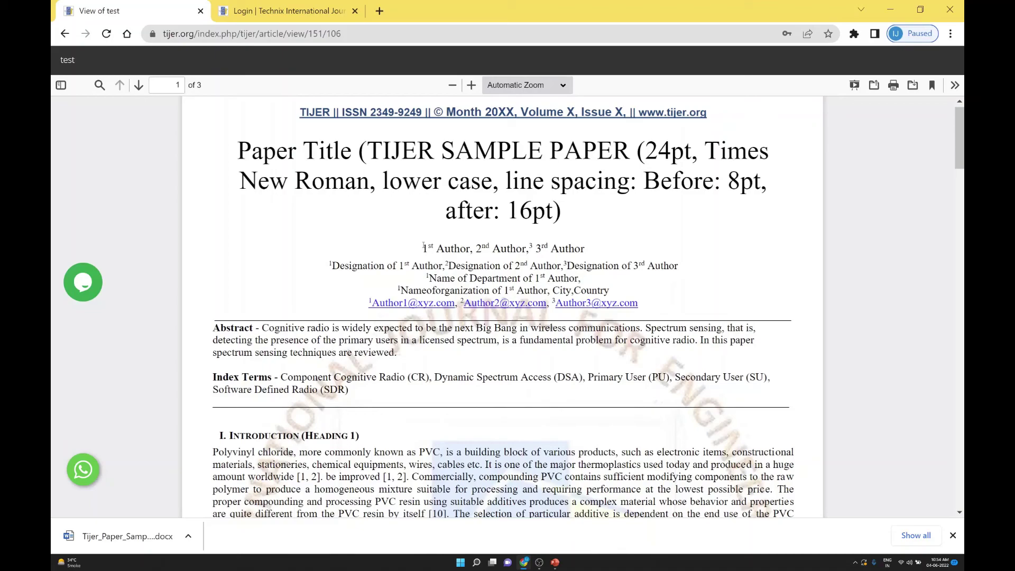
scroll(423, 248, "down", 20)
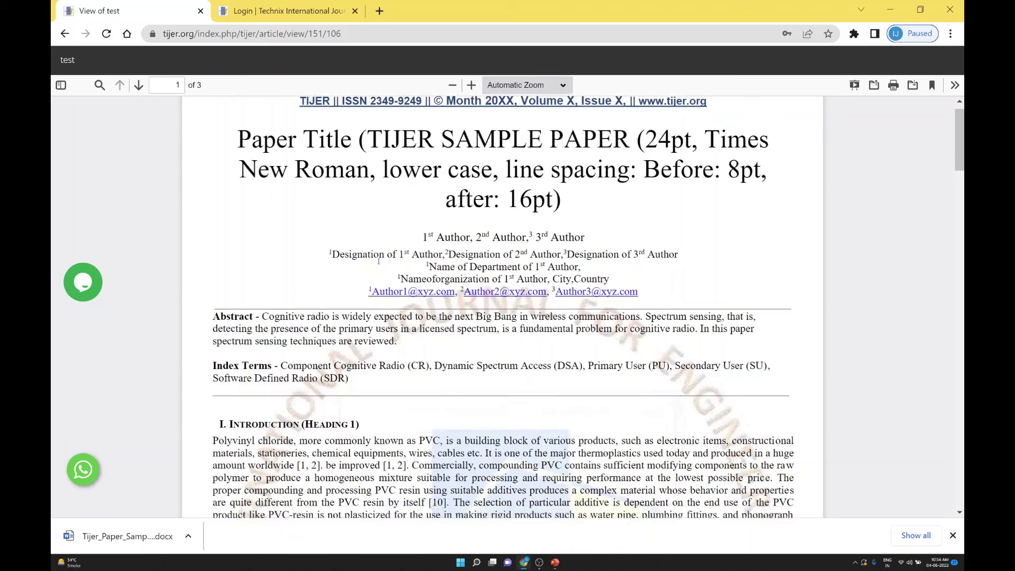
scroll(193, 219, "down", 6)
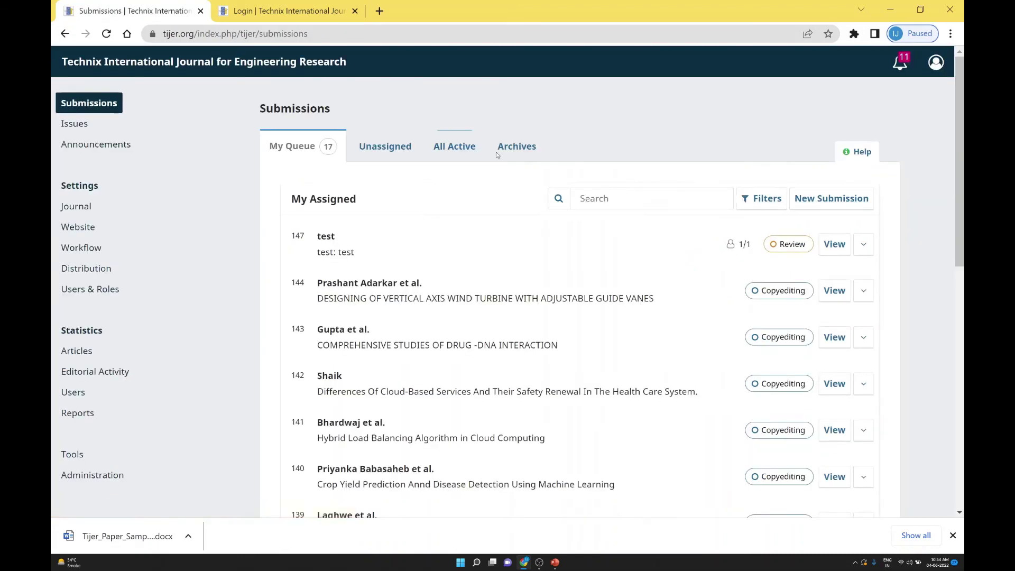
- In Archives, download the publication certificate for submission 151
left_click(460, 147)
left_click(539, 146)
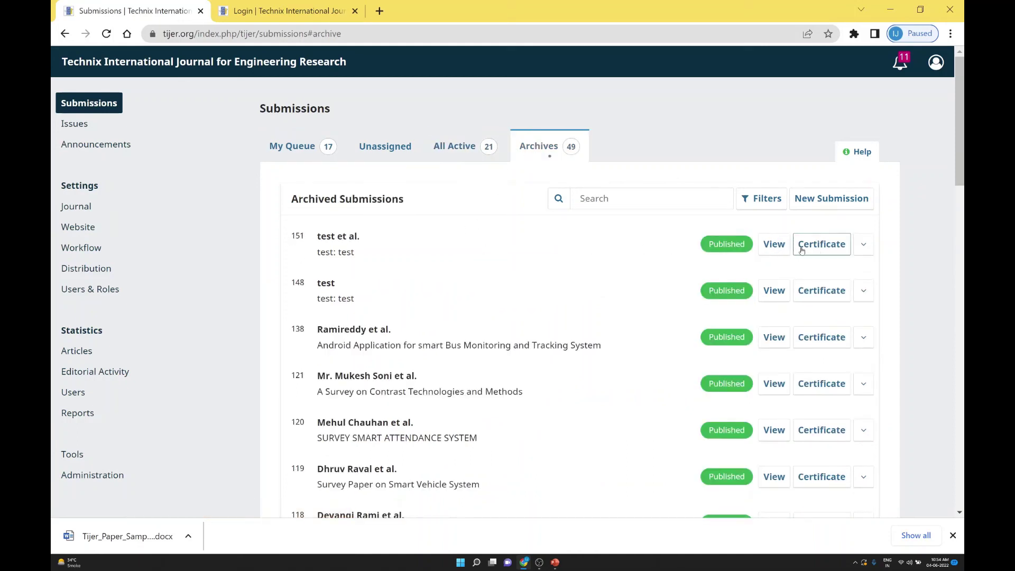
left_click(838, 246)
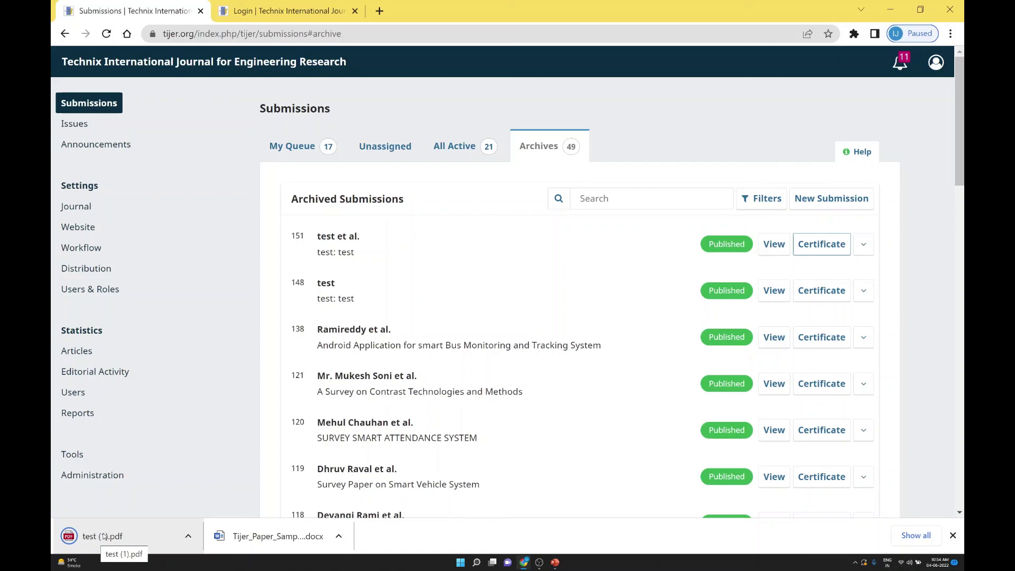
- Open test (1).pdf, check both certificate pages, then close it
left_click(104, 536)
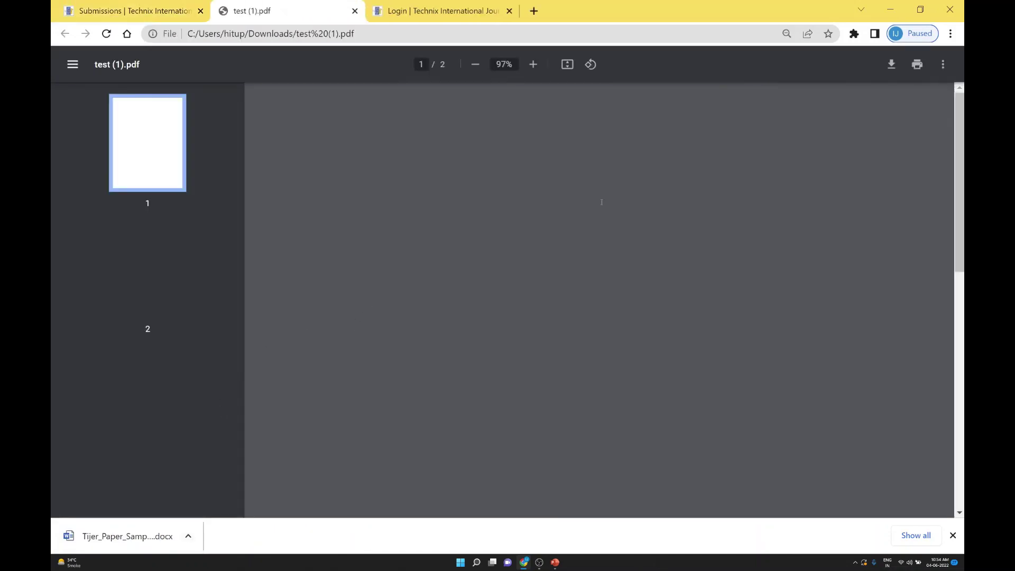
scroll(687, 212, "down", 10)
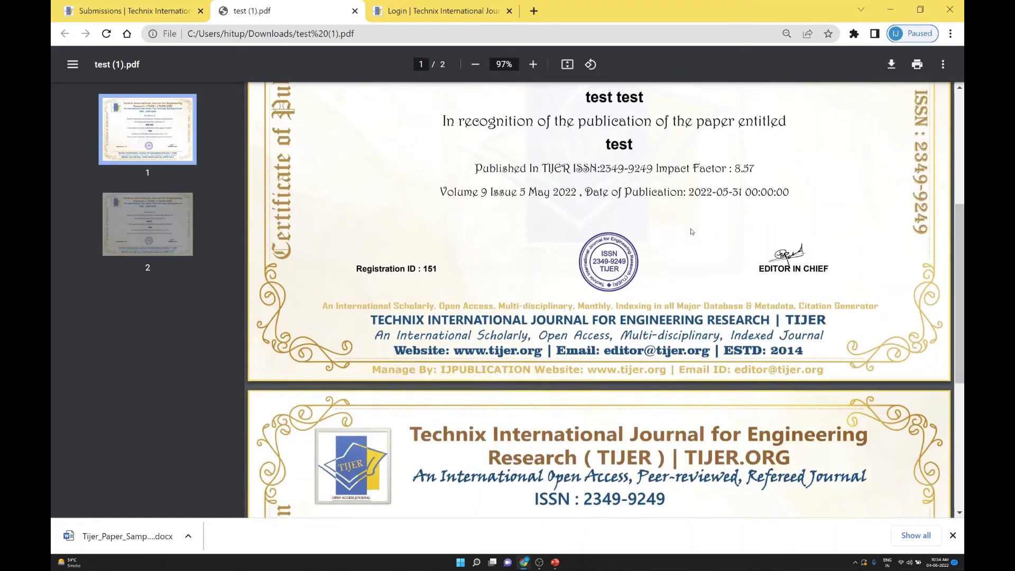
scroll(687, 227, "up", 10)
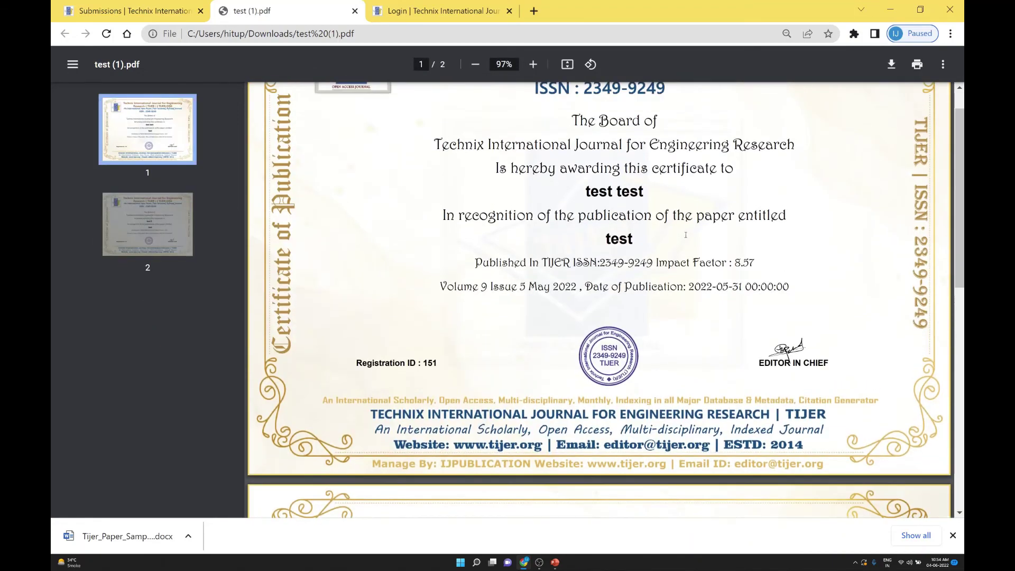
scroll(670, 224, "down", 1)
scroll(671, 224, "up", 1)
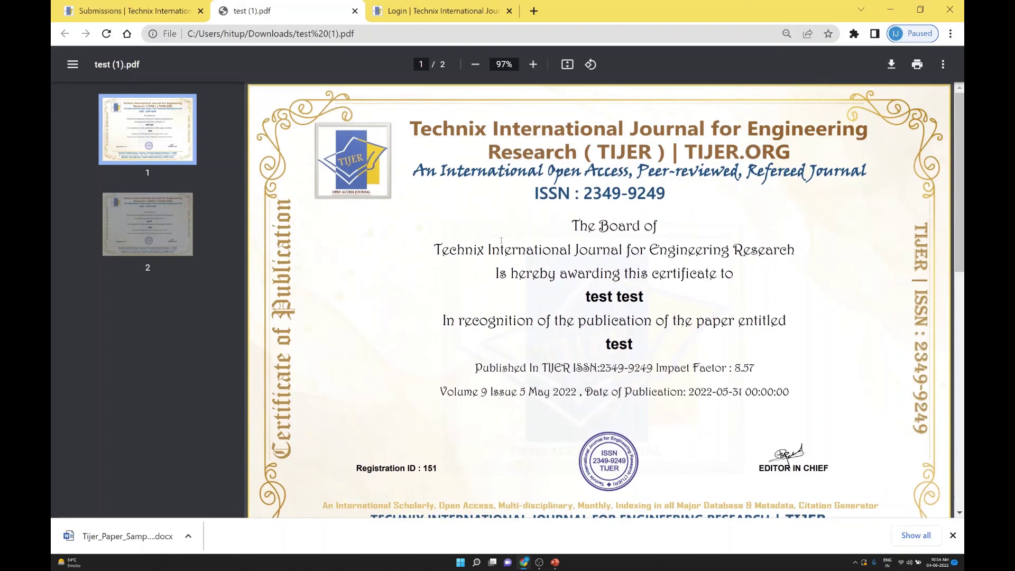
scroll(618, 237, "down", 3)
scroll(618, 237, "down", 8)
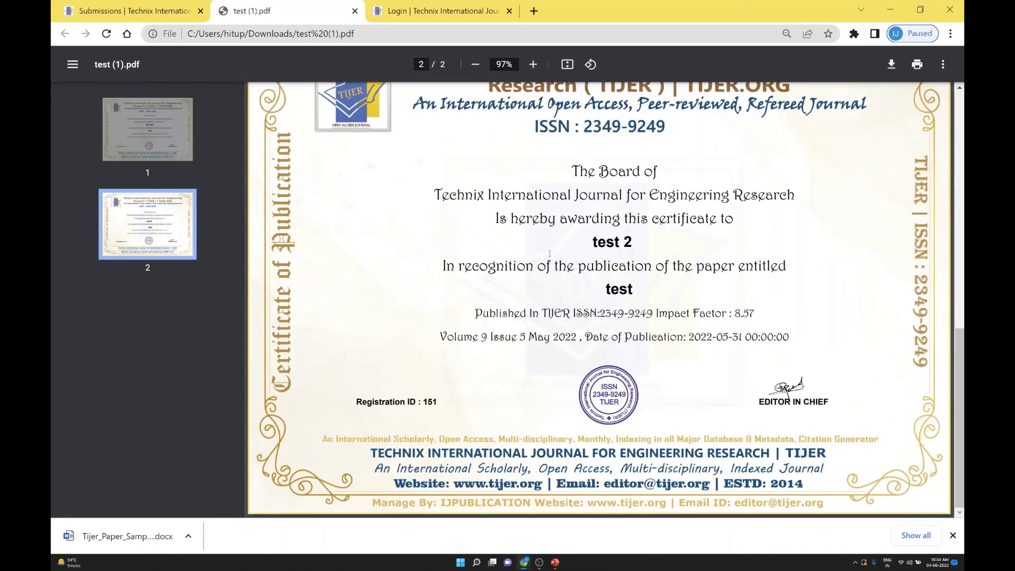
left_click(355, 10)
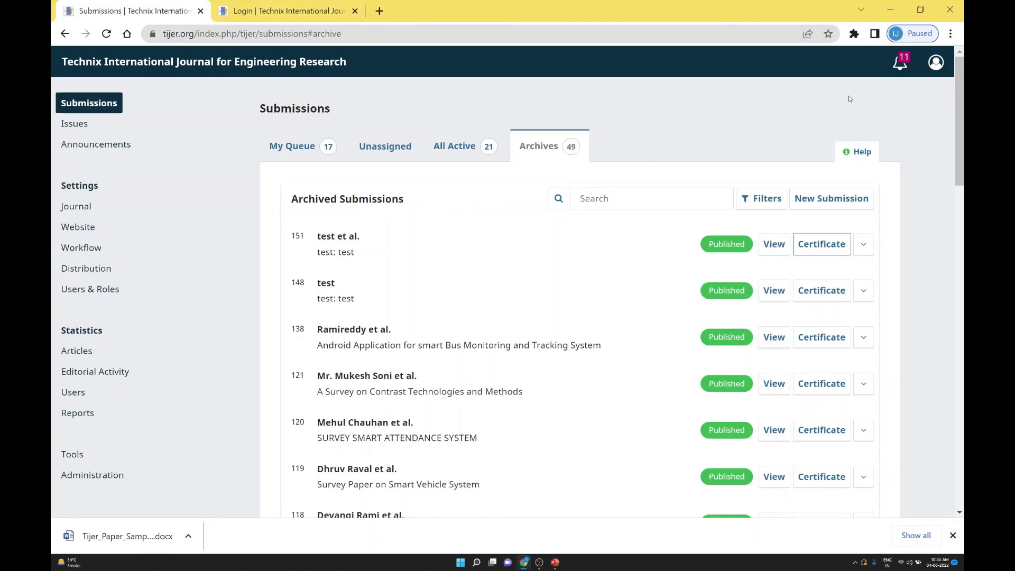
- Log out of the editor account and log in with the saved author credentials
left_click(936, 62)
left_click(844, 145)
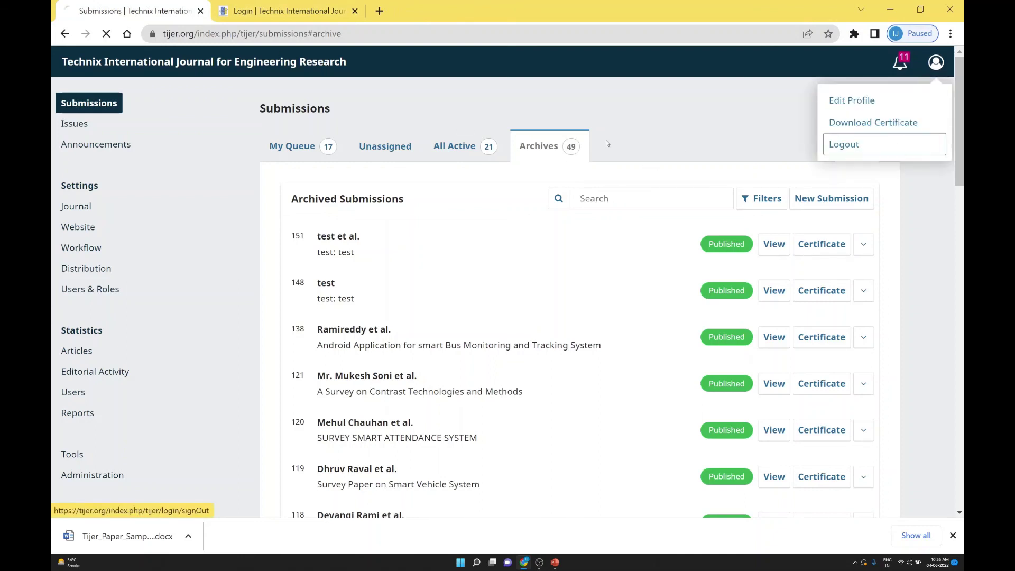
double_click(218, 194)
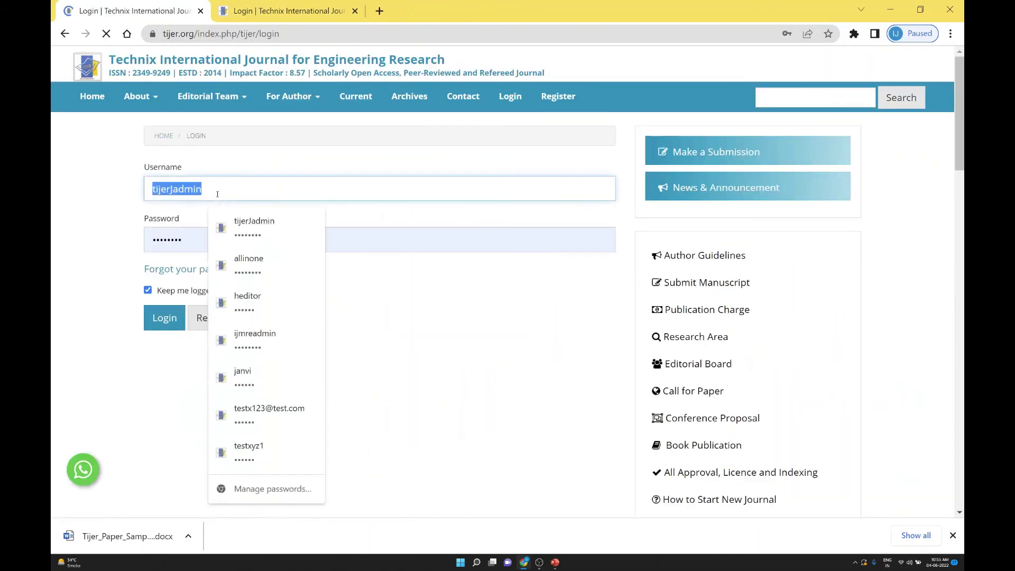
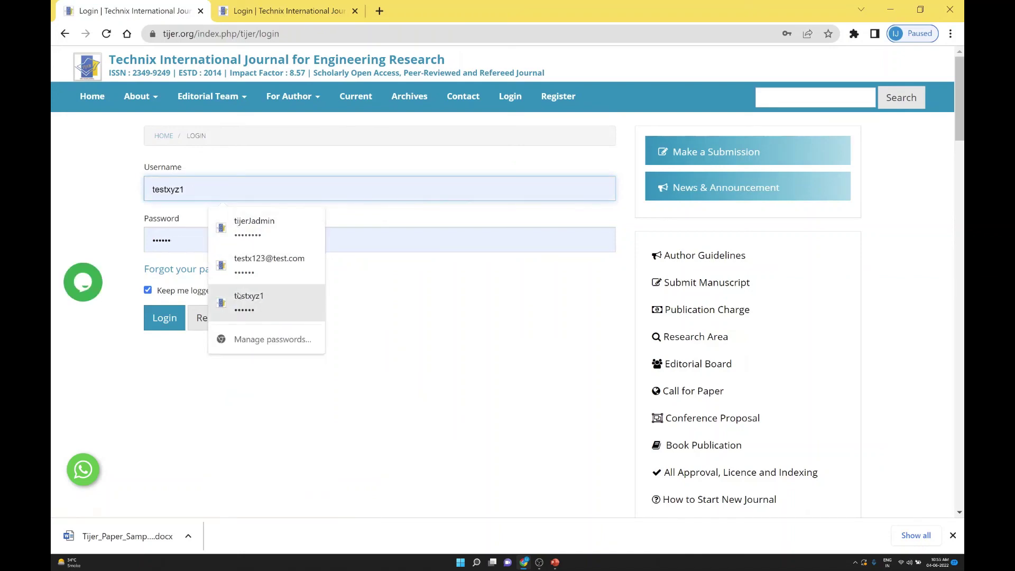
left_click(249, 301)
left_click(155, 317)
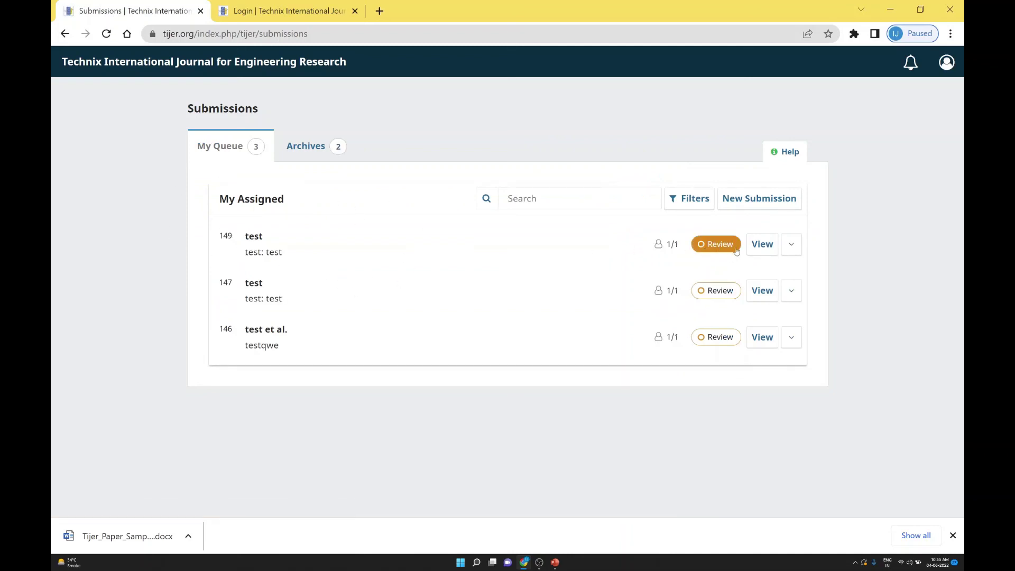
- From the author's Archives, download submission 151's certificate and open test (2).pdf
left_click(325, 153)
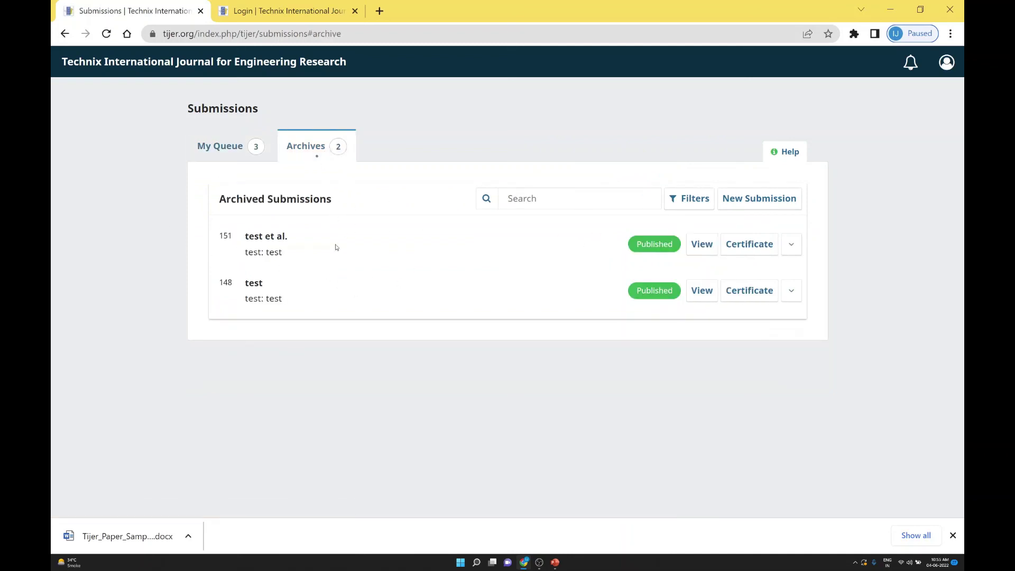
left_click(743, 248)
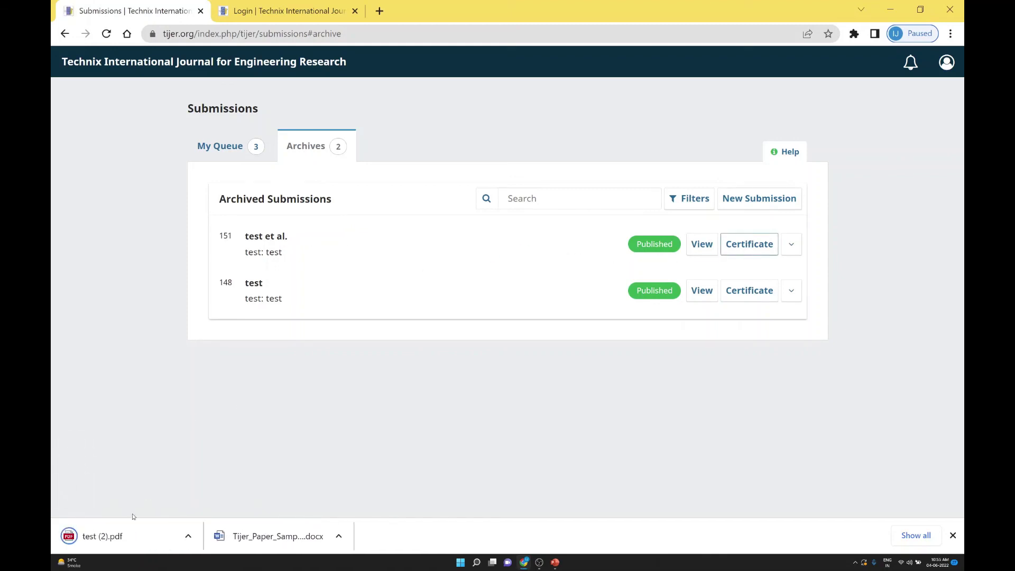
left_click(95, 537)
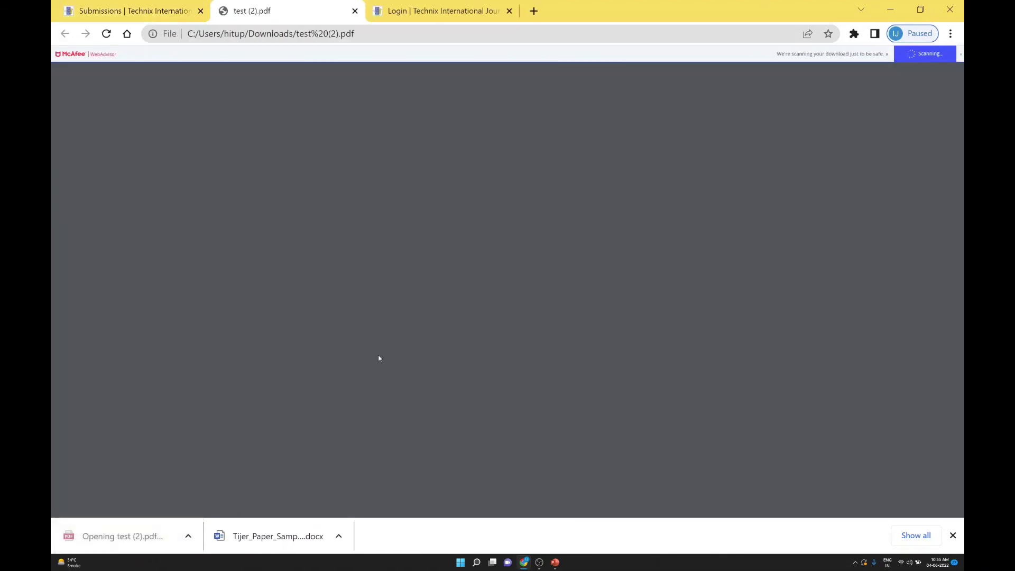